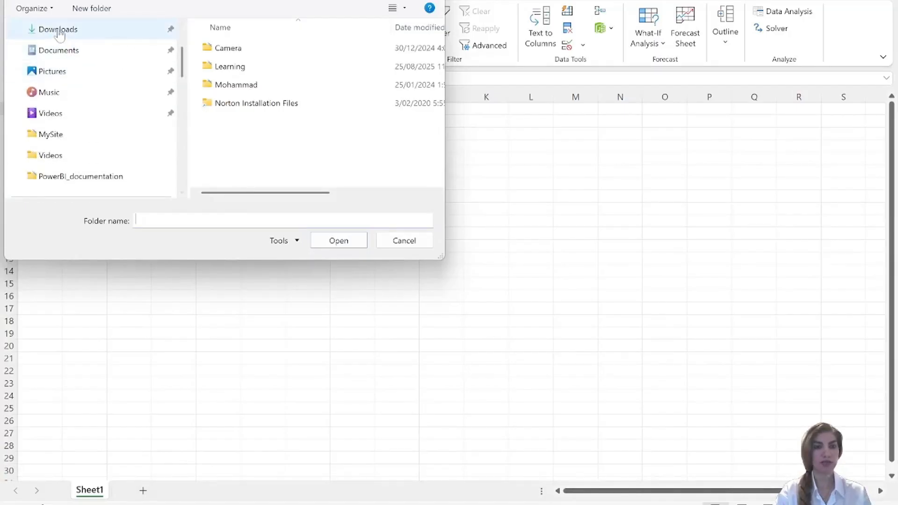
- Choose the Start folder inside Downloads > EDA-02-CSVFiles as the data source and open its file list for transformation
left_click(59, 31)
left_click(235, 67)
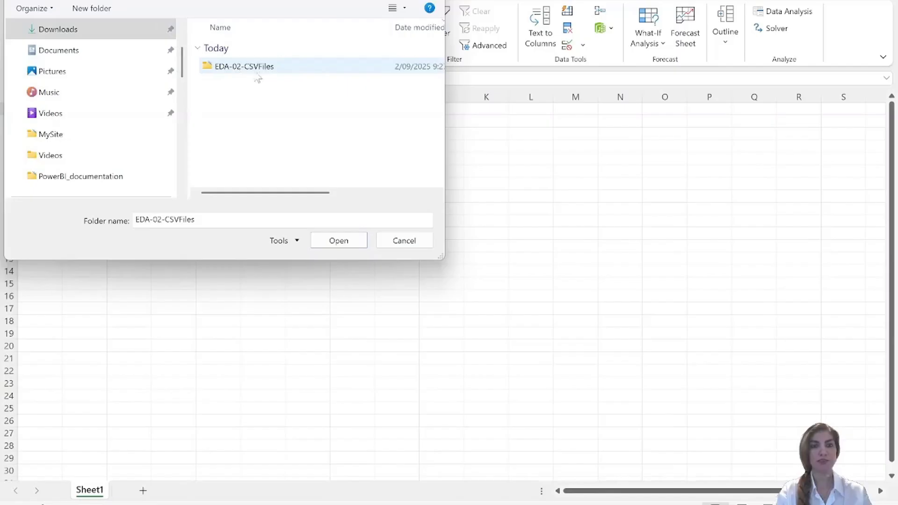
double_click(253, 73)
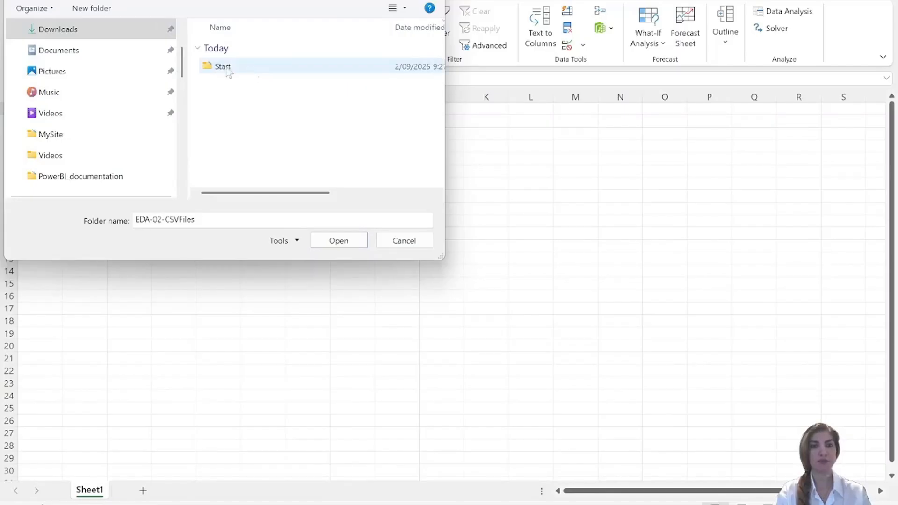
double_click(228, 70)
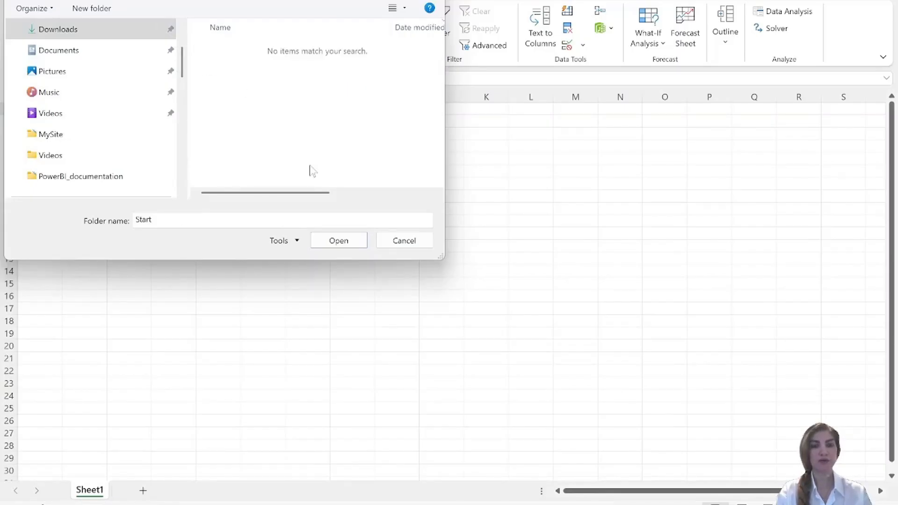
left_click(335, 244)
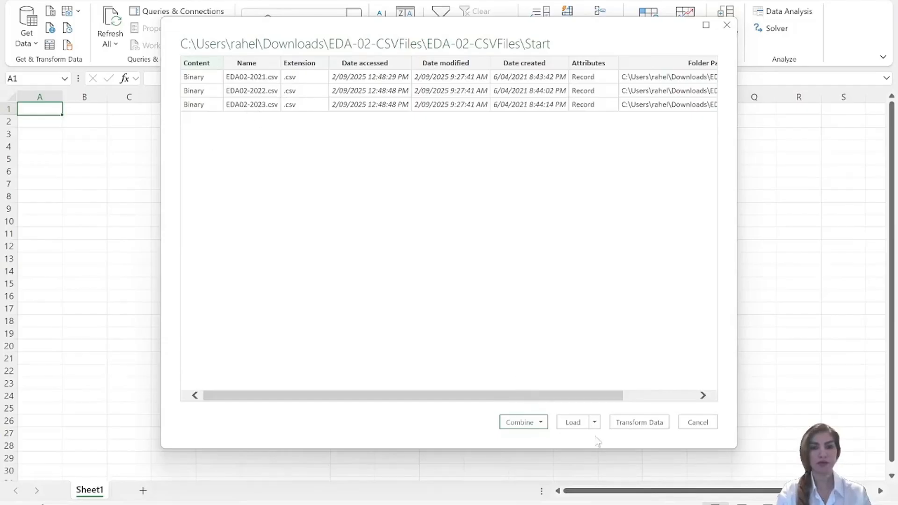
left_click(639, 423)
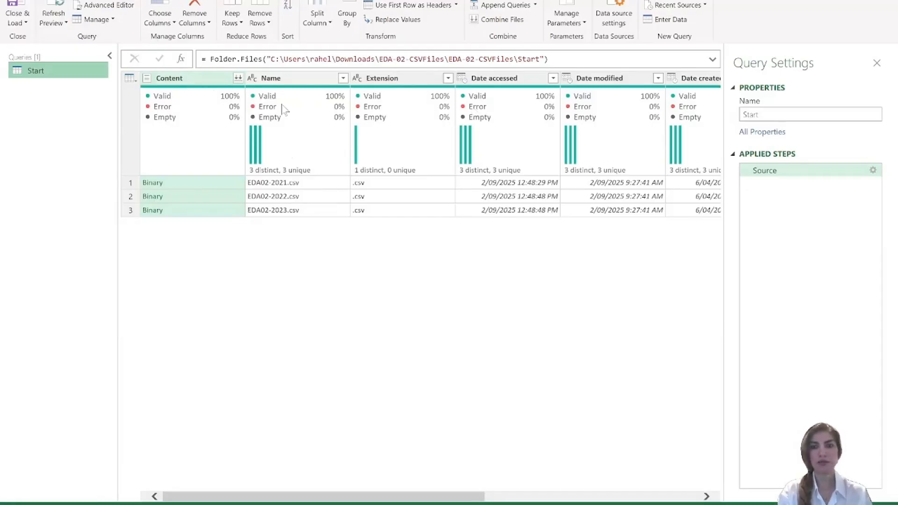
- Remove all columns except Content and combine the CSV files, using the first file as sample with comma delimiter
right_click(186, 81)
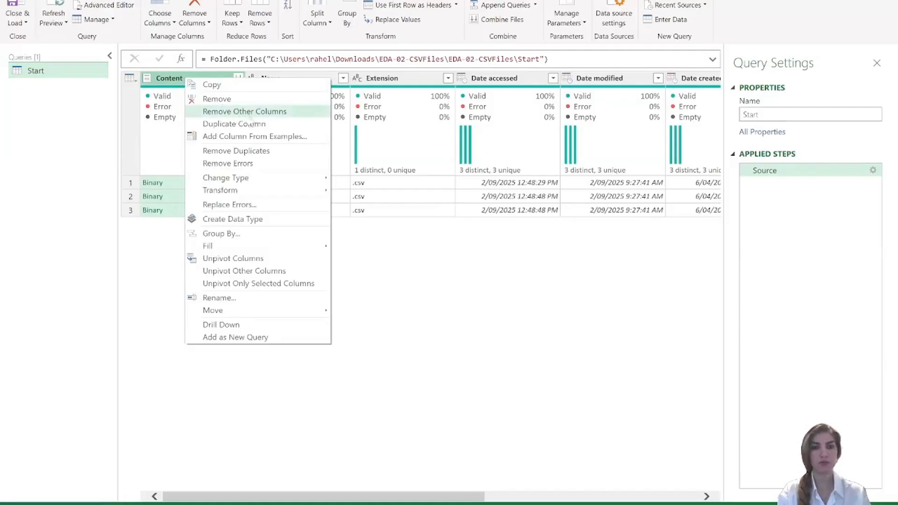
left_click(271, 113)
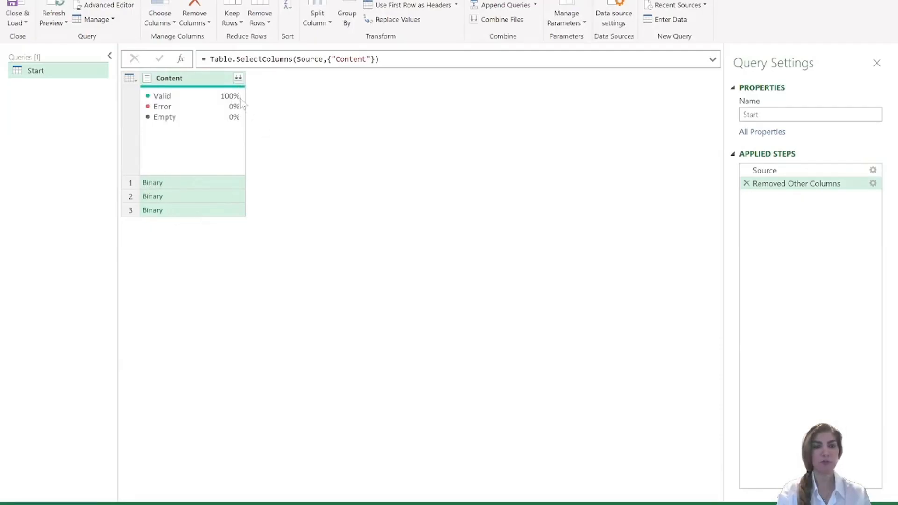
left_click(238, 78)
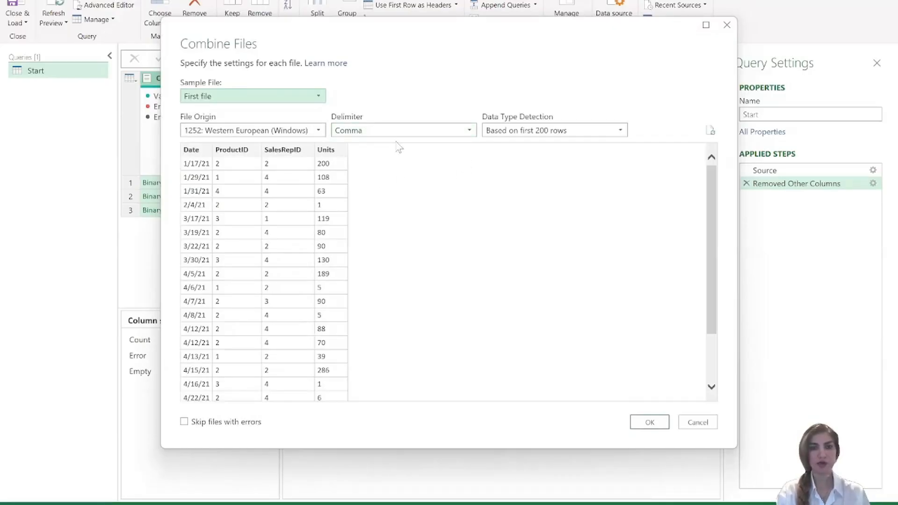
left_click(649, 422)
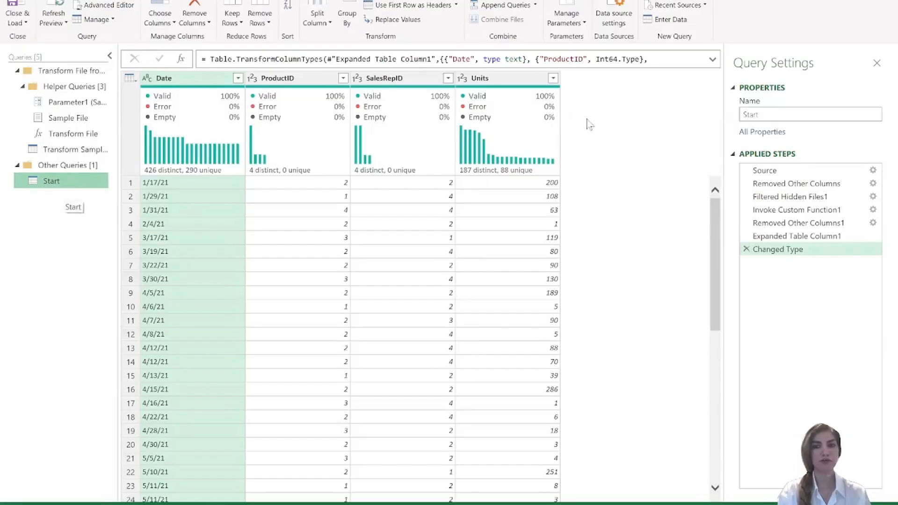
- Rename the combined Start query as Sales
double_click(757, 114)
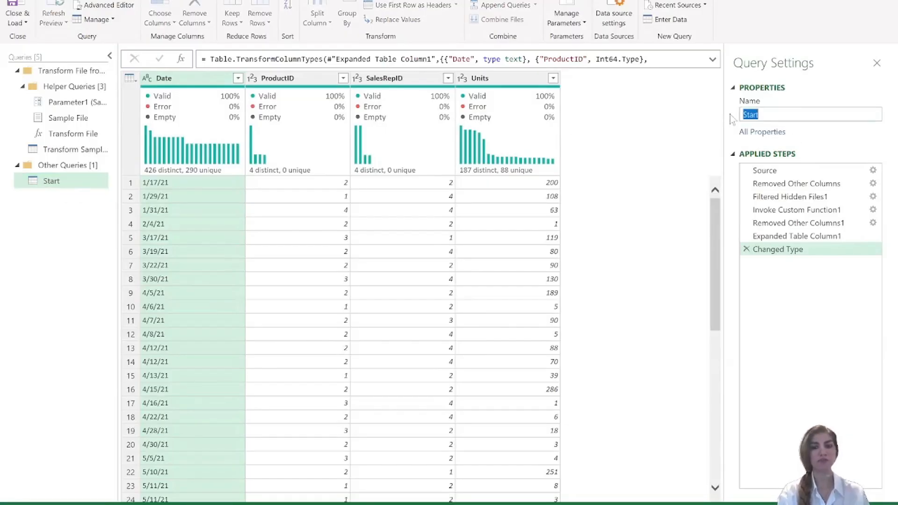
type("Sa")
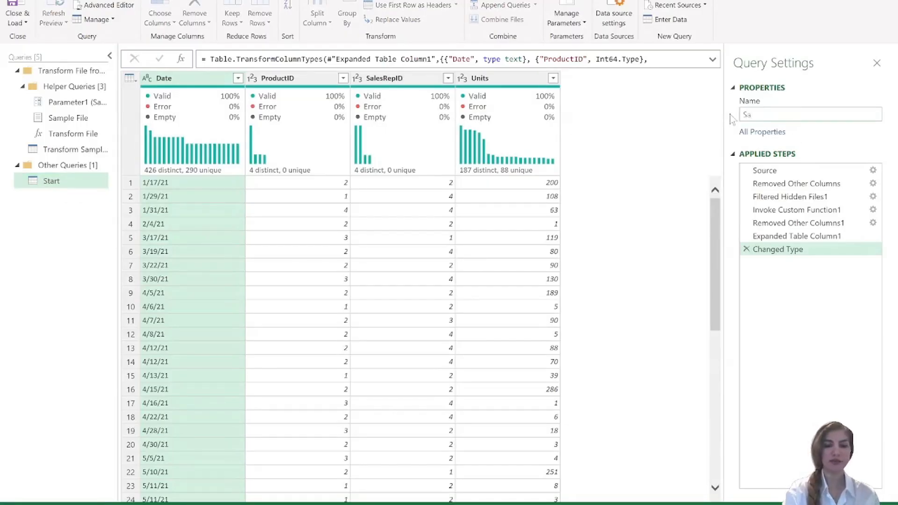
type("les")
- Close the query editor and load the Sales query as connection only, adding it to the Data Model
left_click(17, 22)
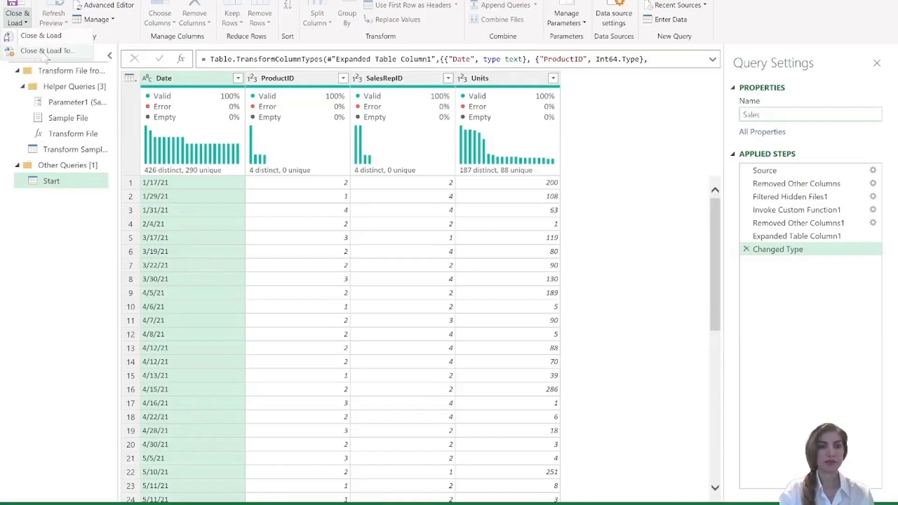
left_click(46, 51)
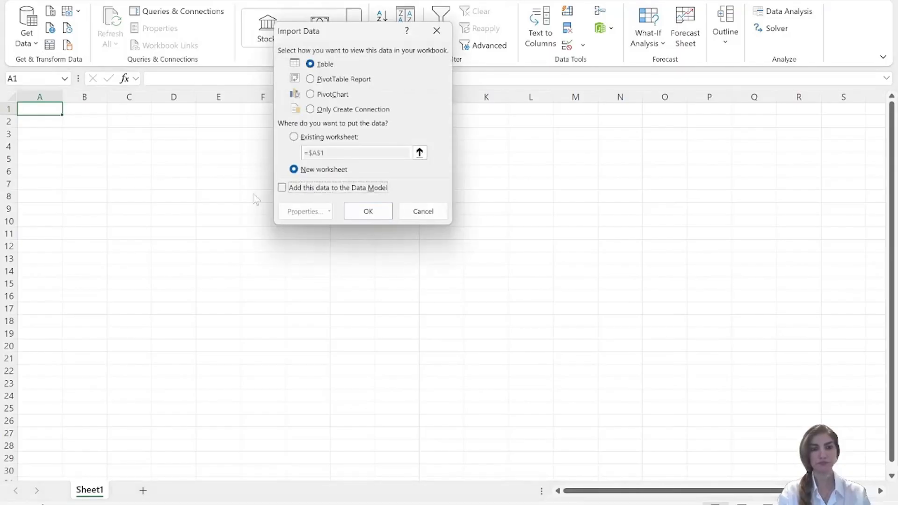
left_click(310, 109)
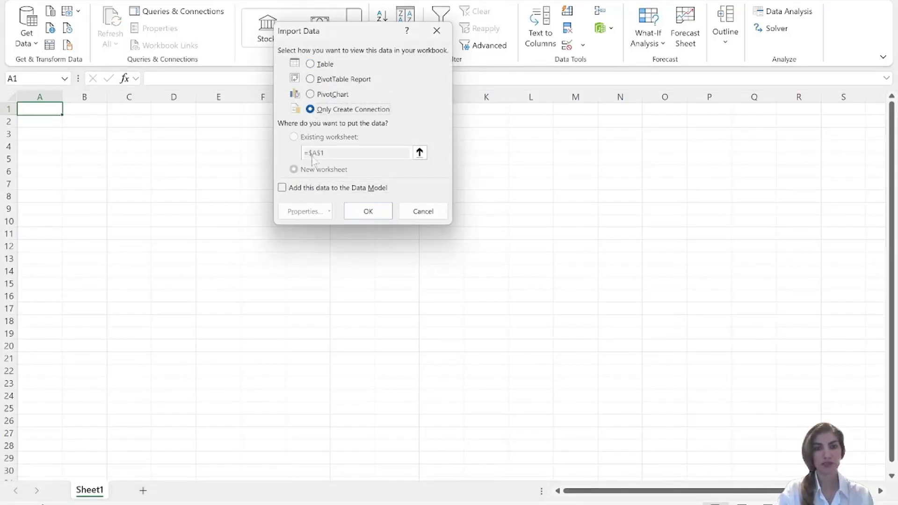
left_click(283, 189)
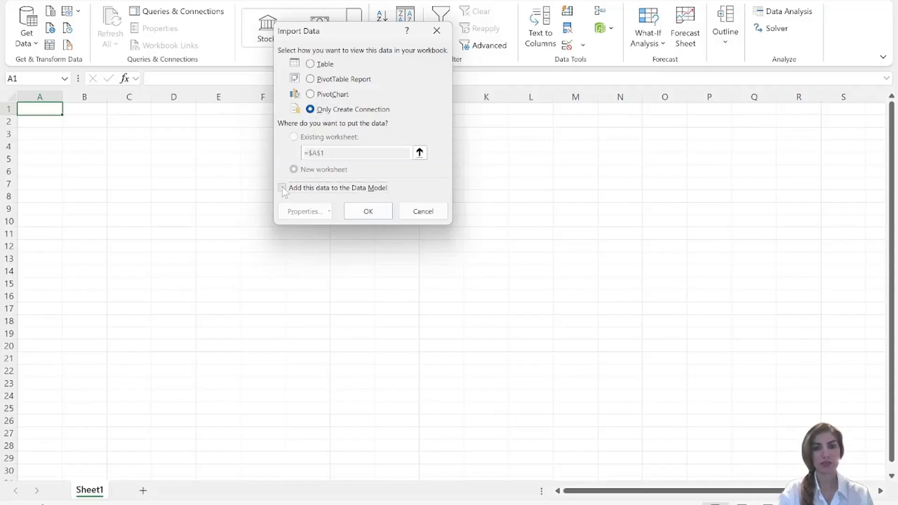
left_click(373, 213)
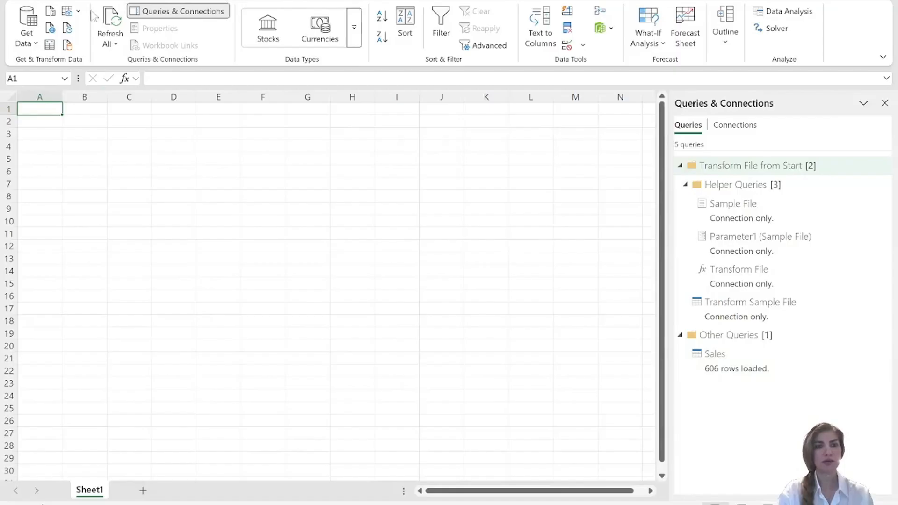
- Import the customer CSV file as a new text/CSV data source
left_click(29, 37)
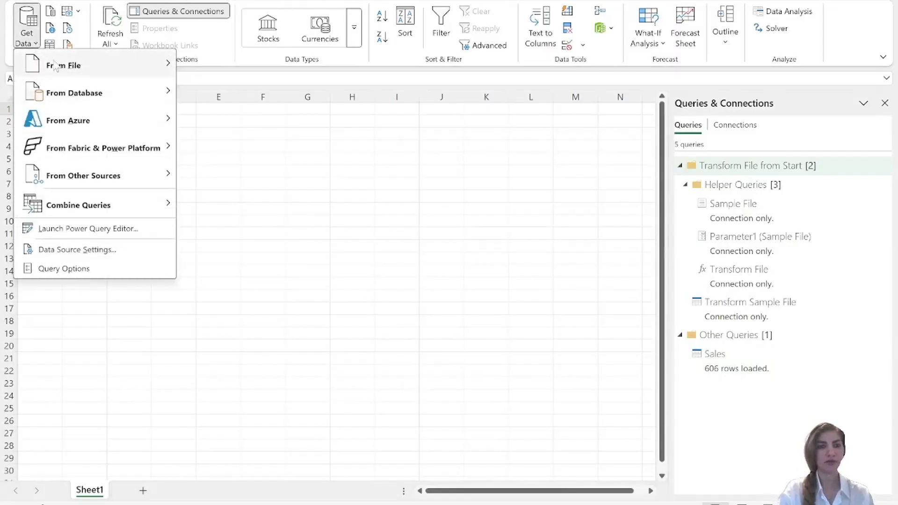
mouse_move(55, 66)
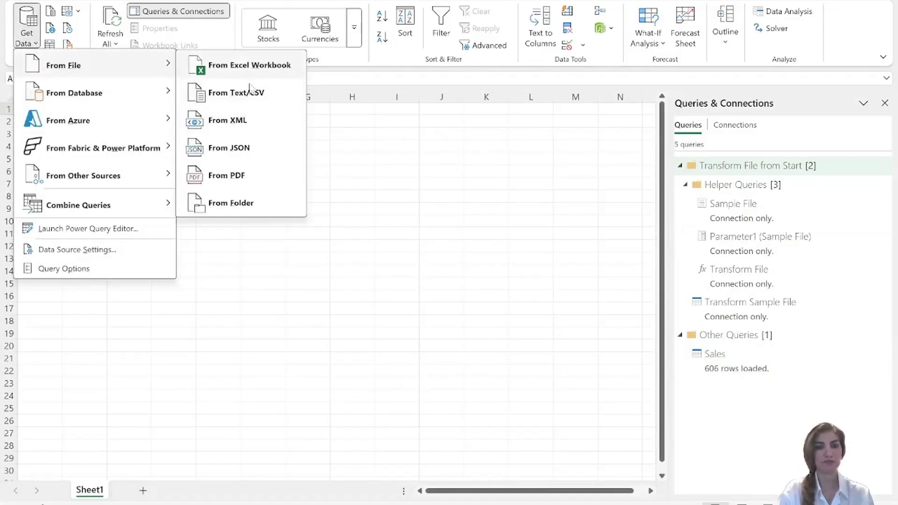
left_click(252, 92)
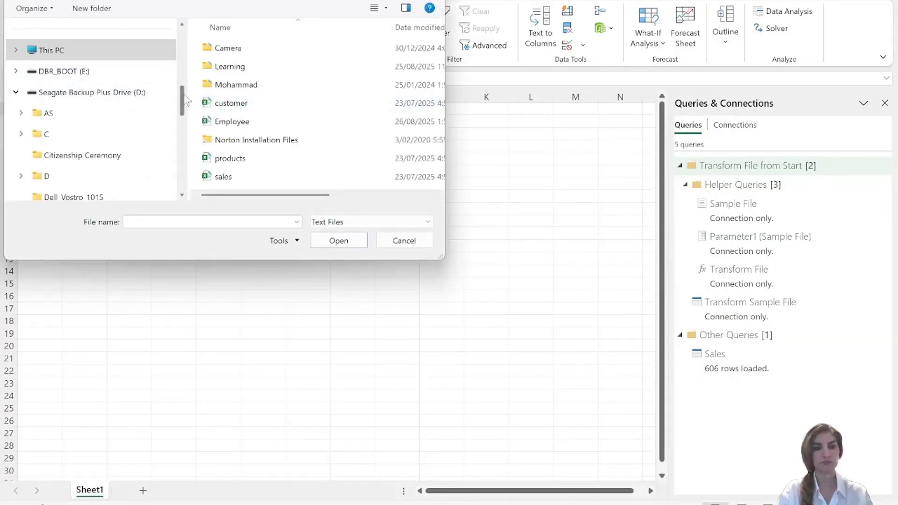
left_click(238, 105)
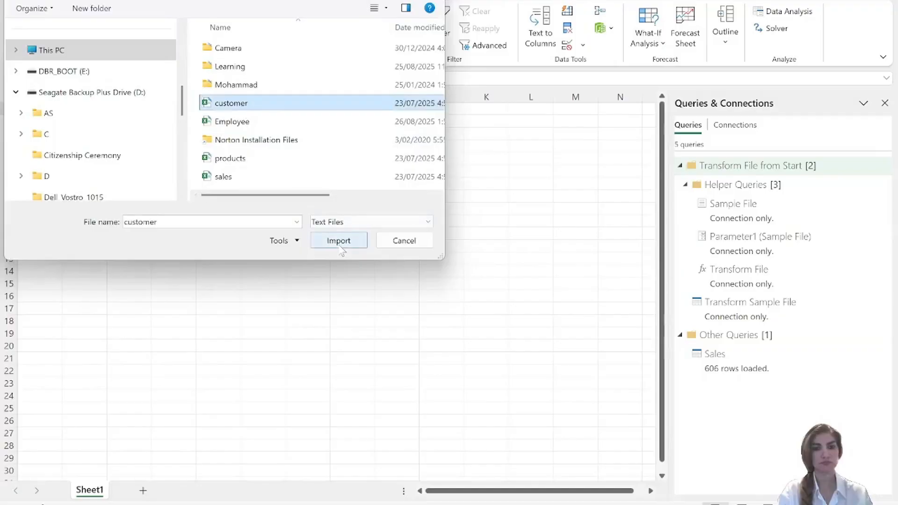
left_click(341, 247)
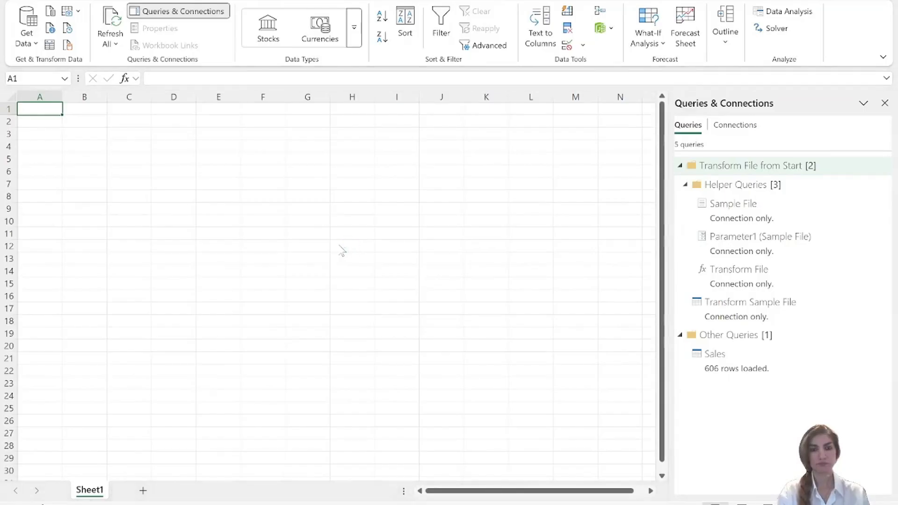
- Load the customer data as connection only and add it to the Data Model
left_click(598, 424)
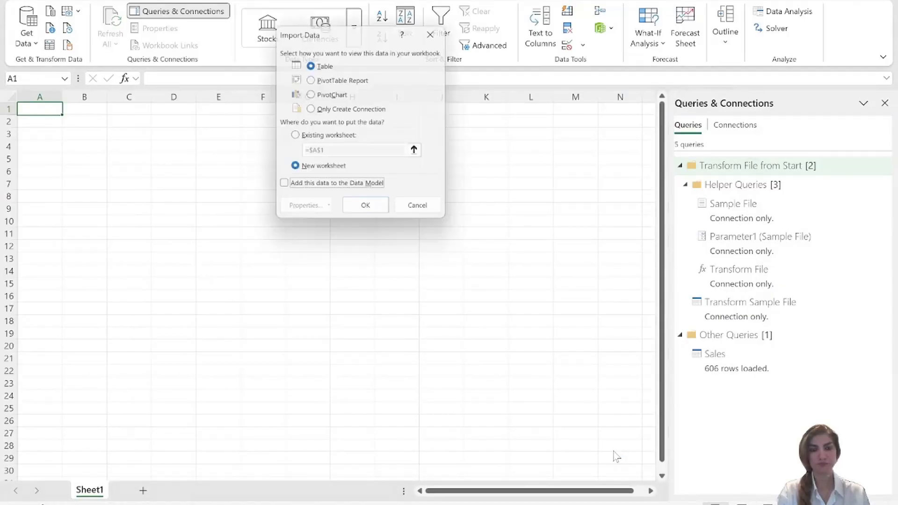
left_click(281, 188)
left_click(310, 108)
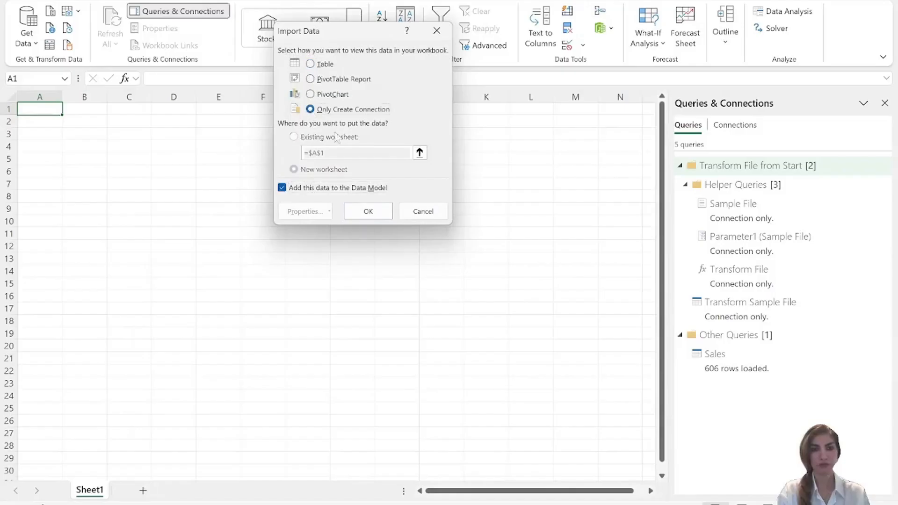
left_click(368, 211)
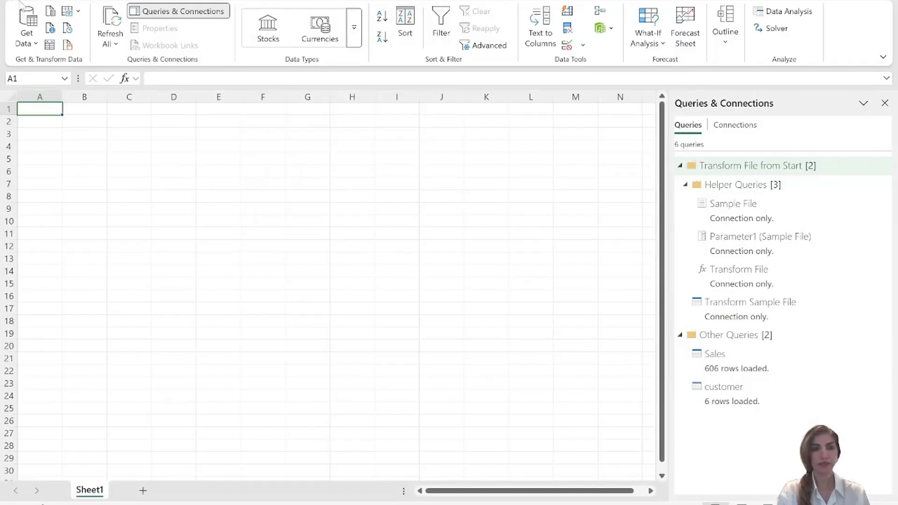
- Import the products CSV file as a new text/CSV data source
left_click(27, 35)
mouse_move(77, 66)
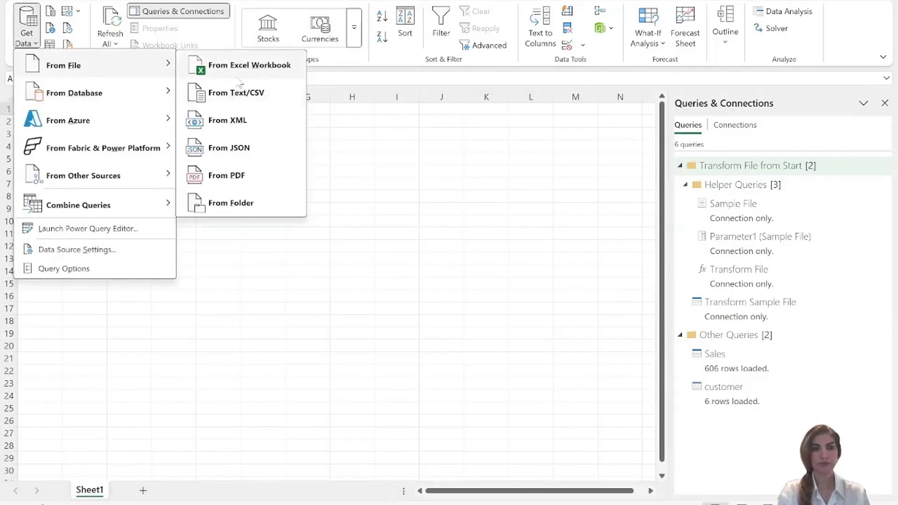
left_click(242, 96)
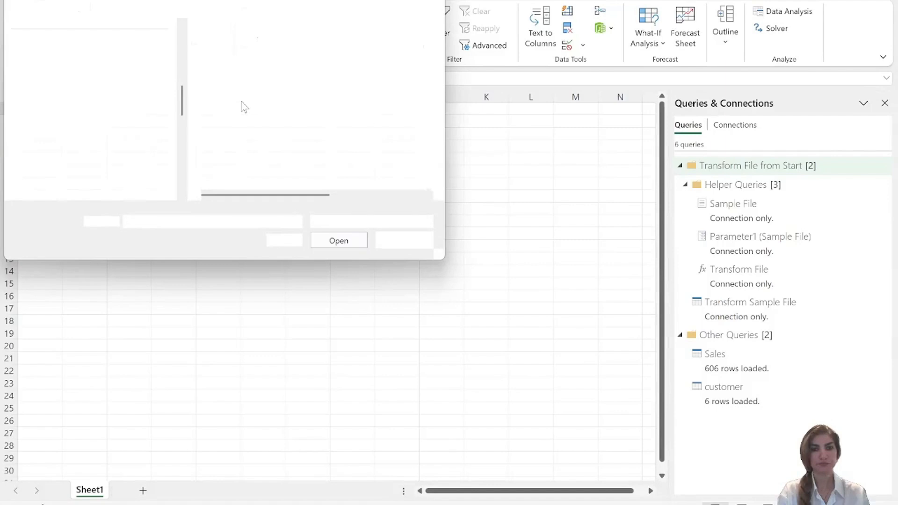
left_click(230, 158)
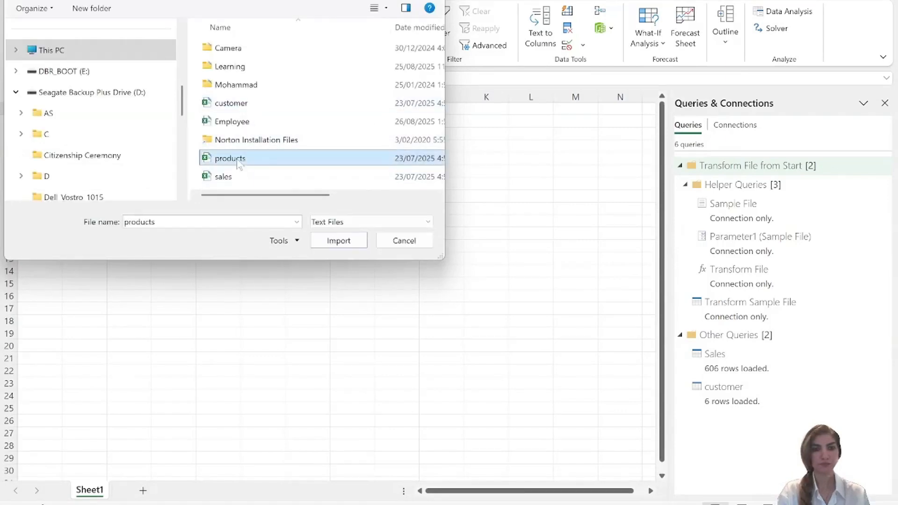
left_click(347, 243)
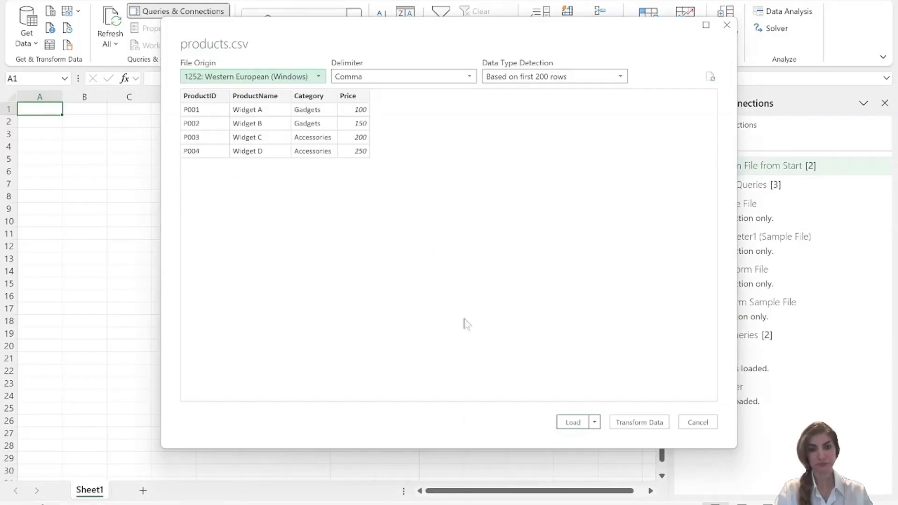
- Load the products data as connection only and add it to the Data Model
left_click(594, 422)
left_click(613, 447)
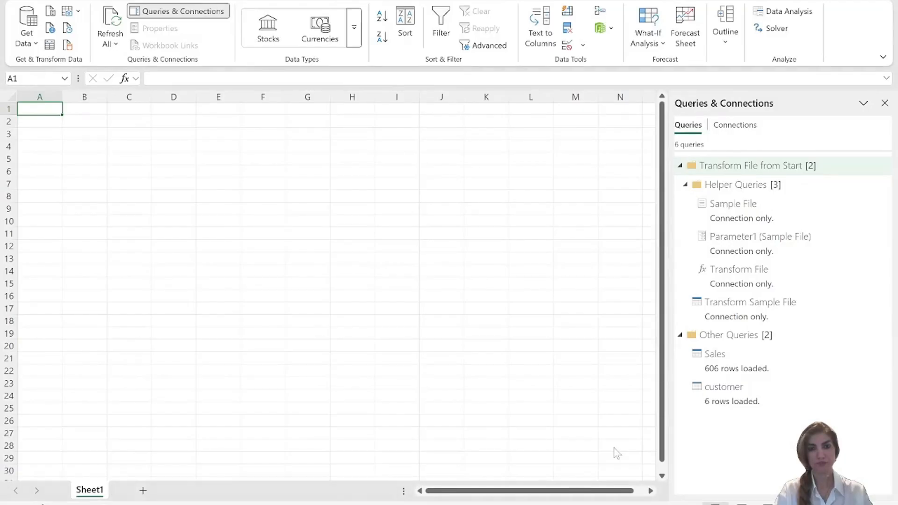
left_click(311, 109)
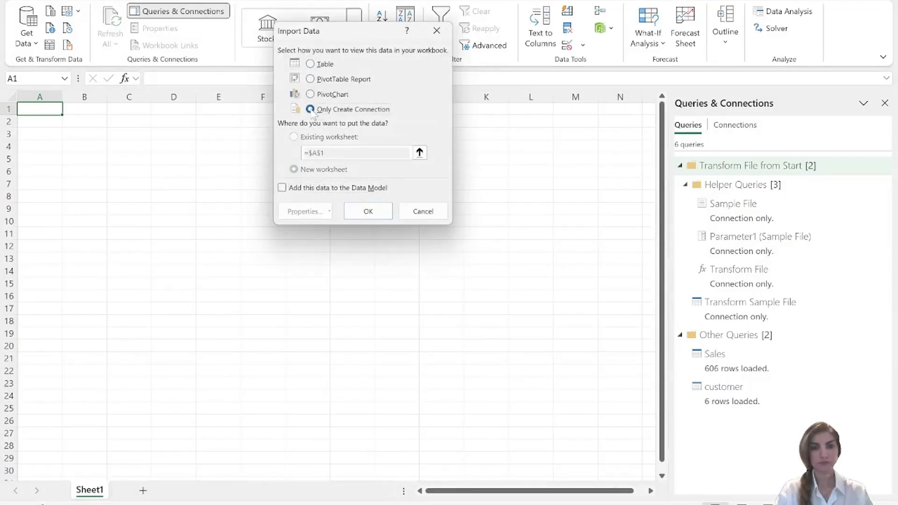
left_click(282, 187)
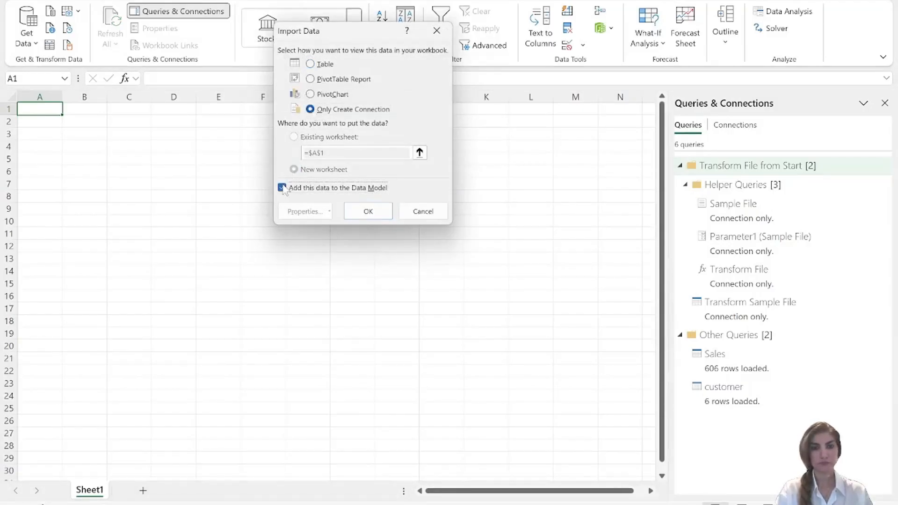
left_click(369, 212)
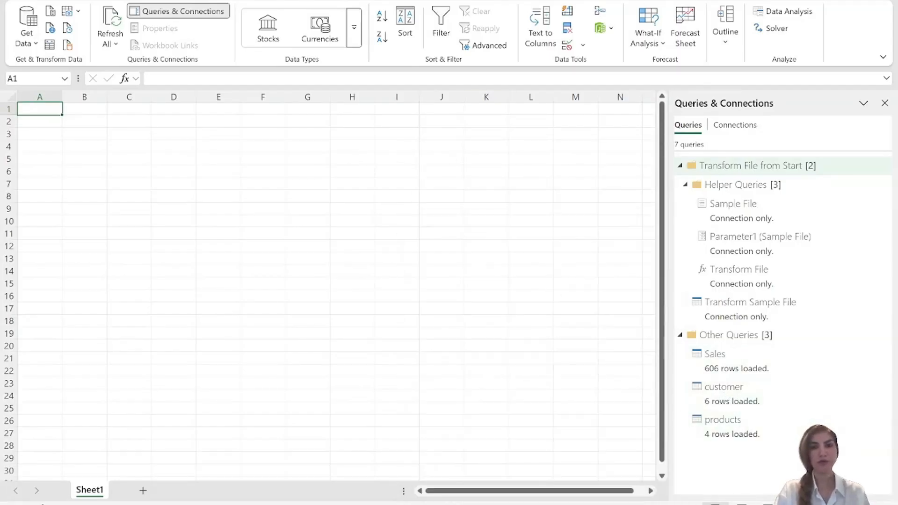
- Open the workbook's data model in the Power Pivot window and display the customer table
left_click(511, 1)
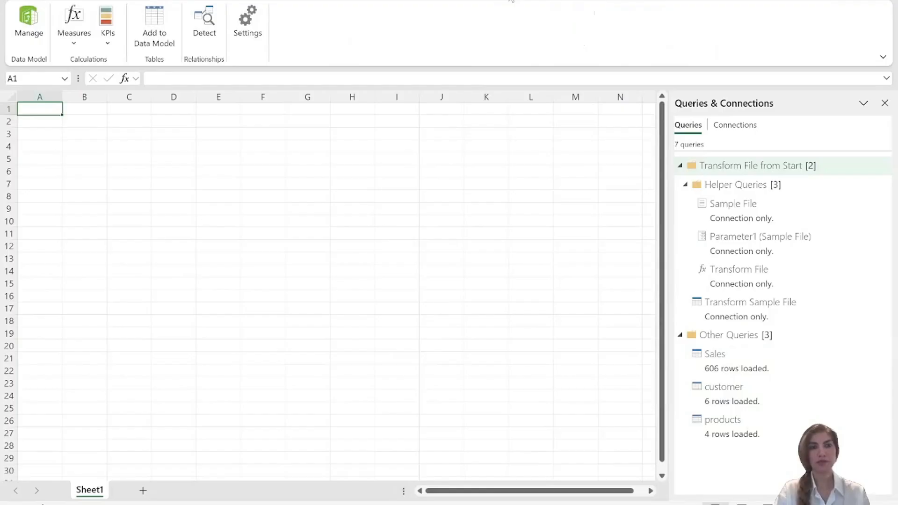
left_click(24, 29)
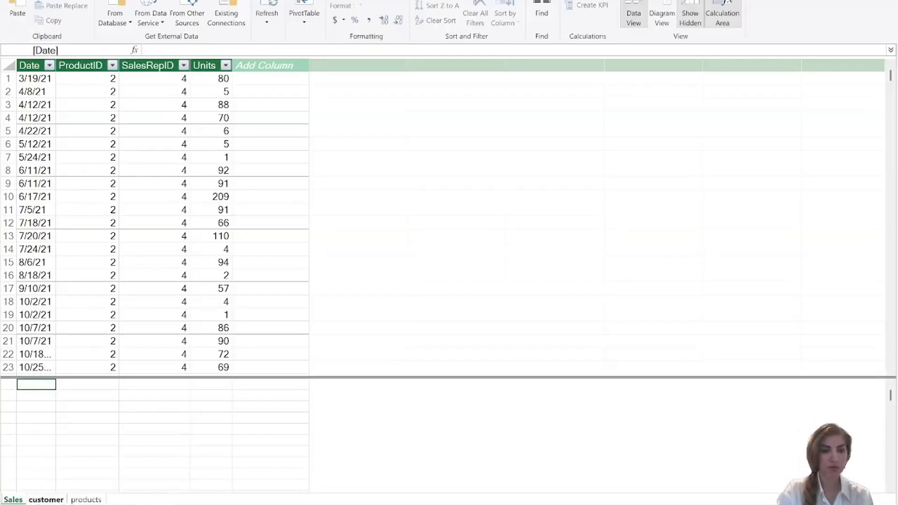
left_click(45, 500)
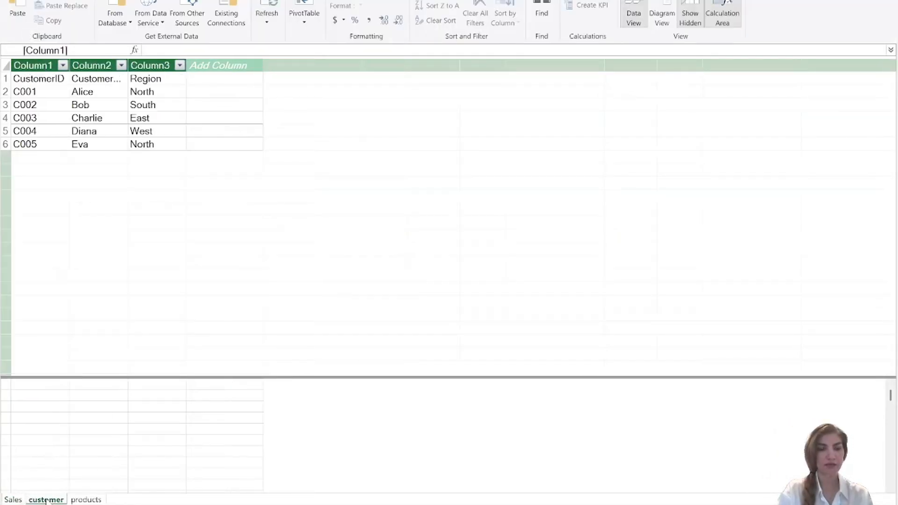
- Switch the data model to the diagram layout and rearrange the Sales, customer and products tables so Sales sits beside the other two
left_click(88, 499)
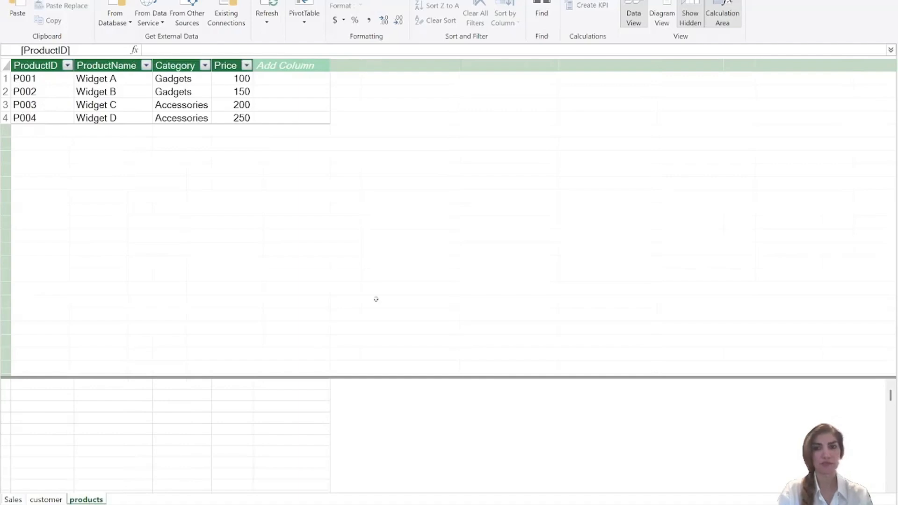
left_click(663, 11)
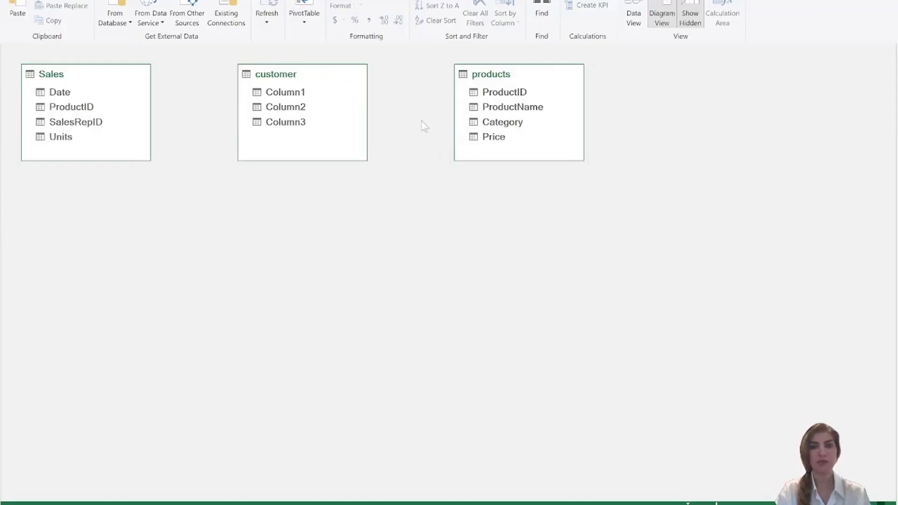
left_click_drag(495, 79, 303, 204)
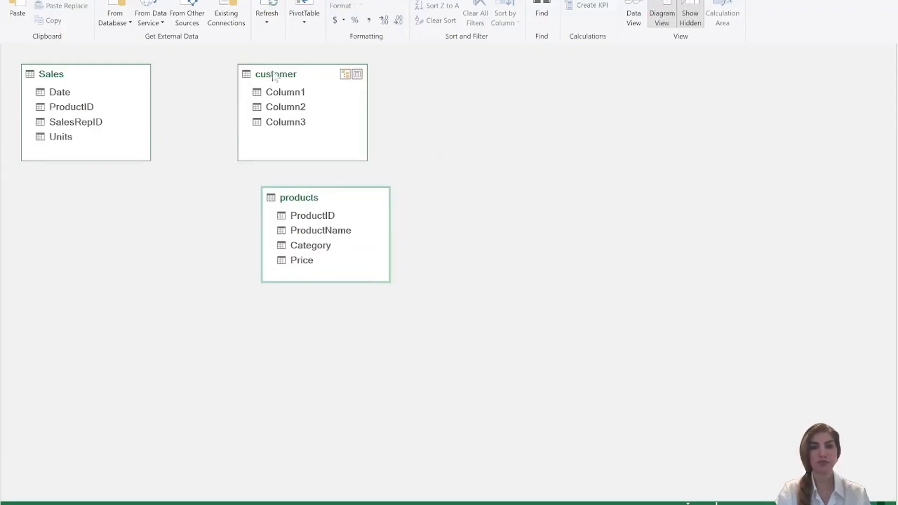
left_click_drag(274, 75, 489, 107)
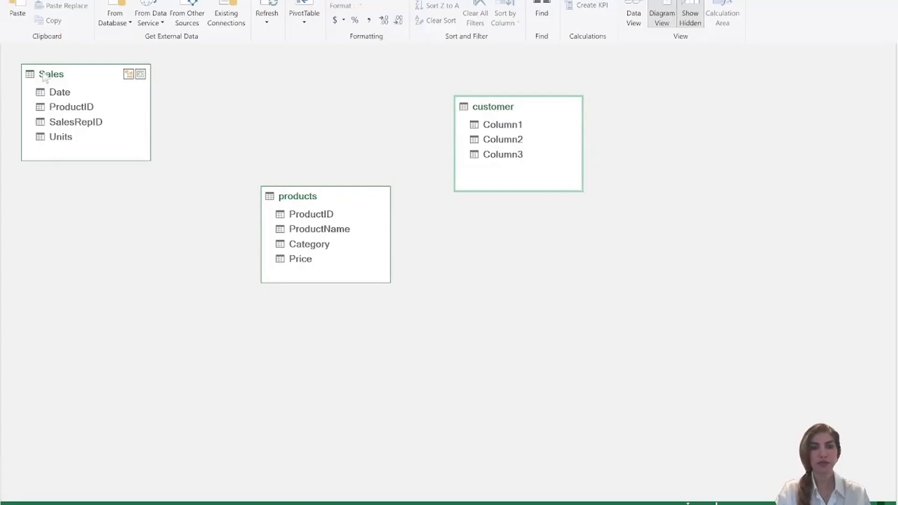
left_click_drag(45, 77, 291, 187)
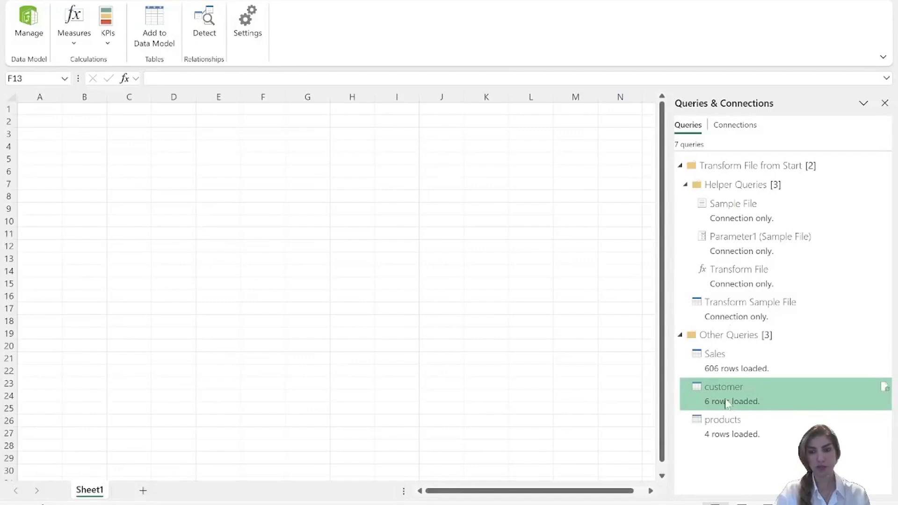
- Edit the customer query and promote its first row to column headers
double_click(727, 403)
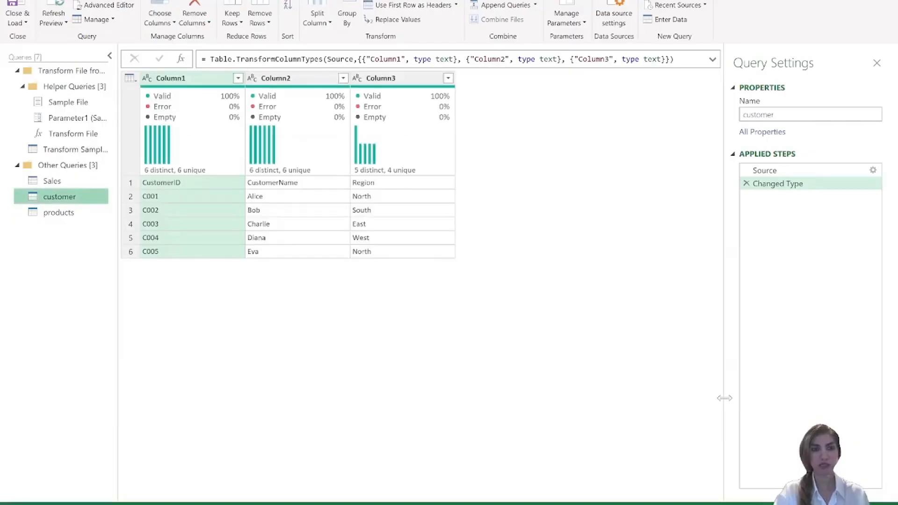
left_click(130, 185)
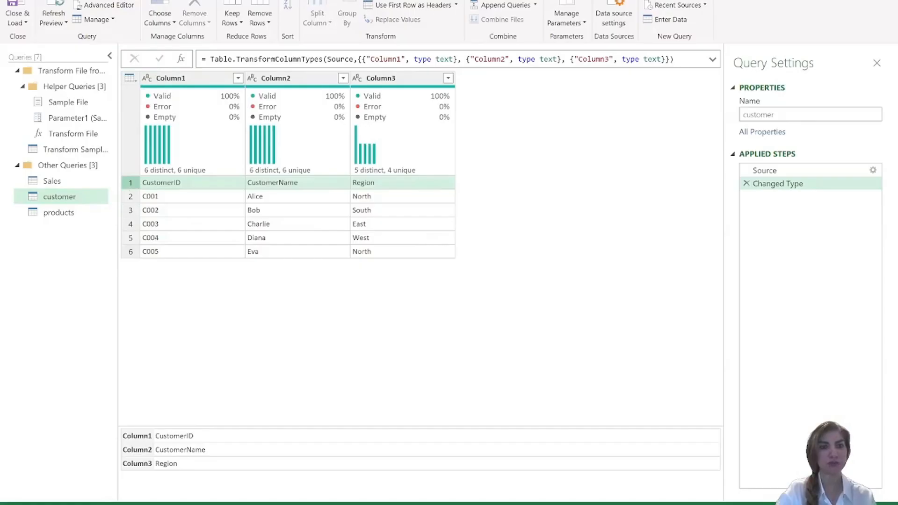
left_click(52, 19)
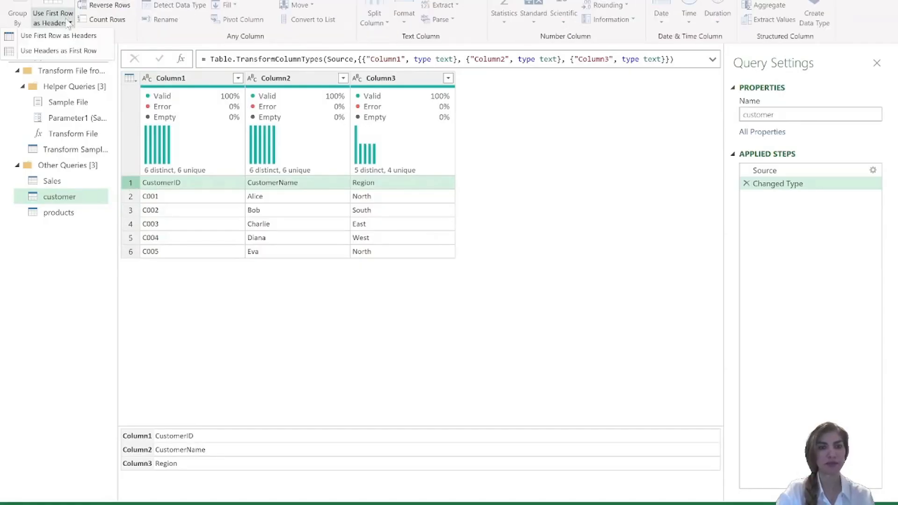
left_click(59, 38)
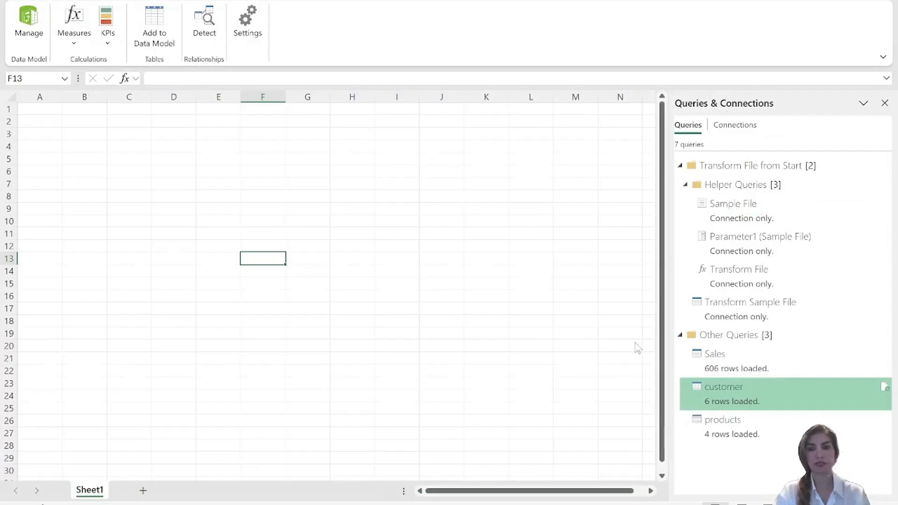
- In the model diagram, relate Sales to products on ProductID and link customer's CustomerID to Sales' SalesRepID
mouse_move(581, 504)
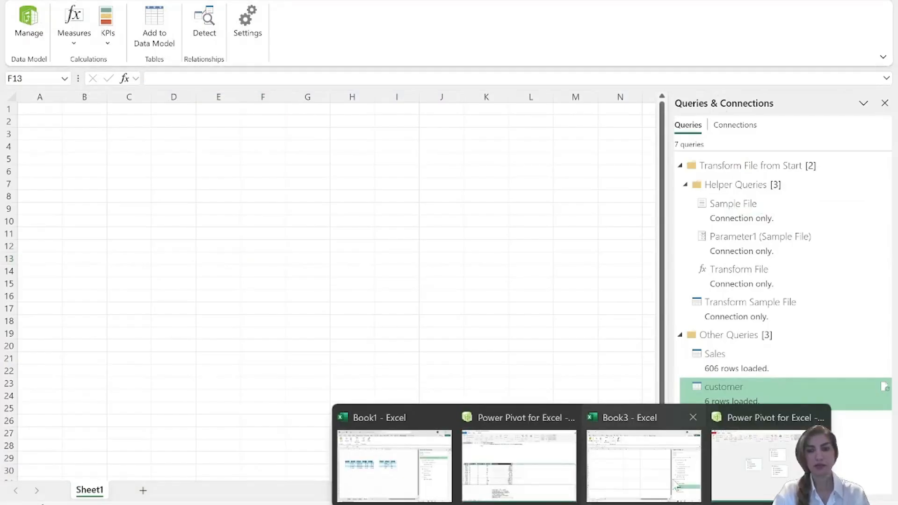
left_click(778, 460)
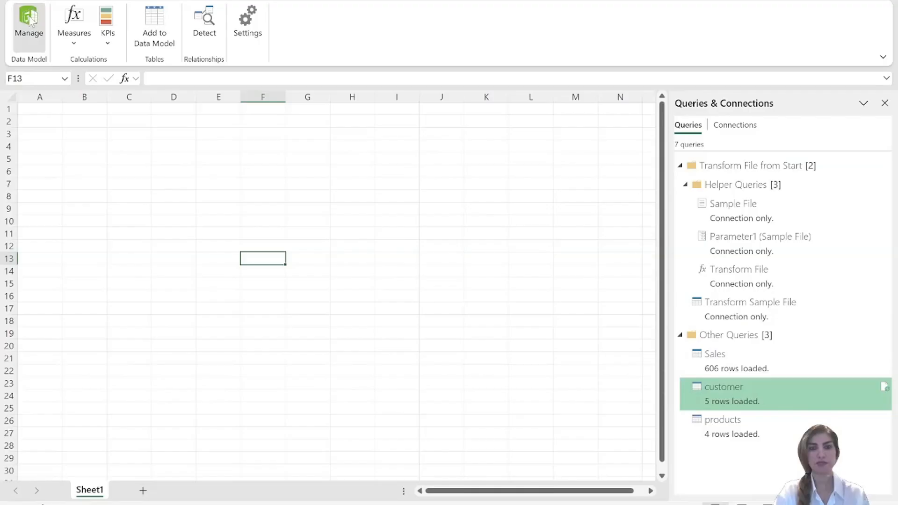
left_click(29, 18)
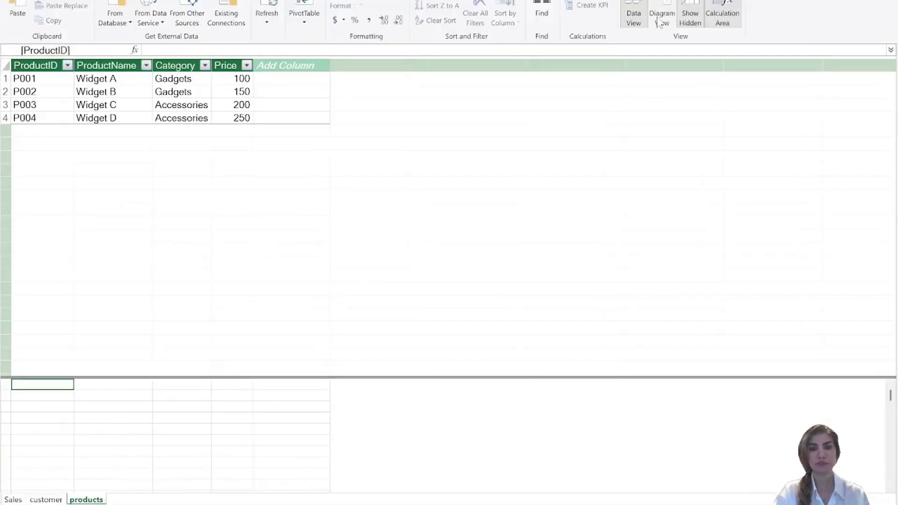
left_click(667, 16)
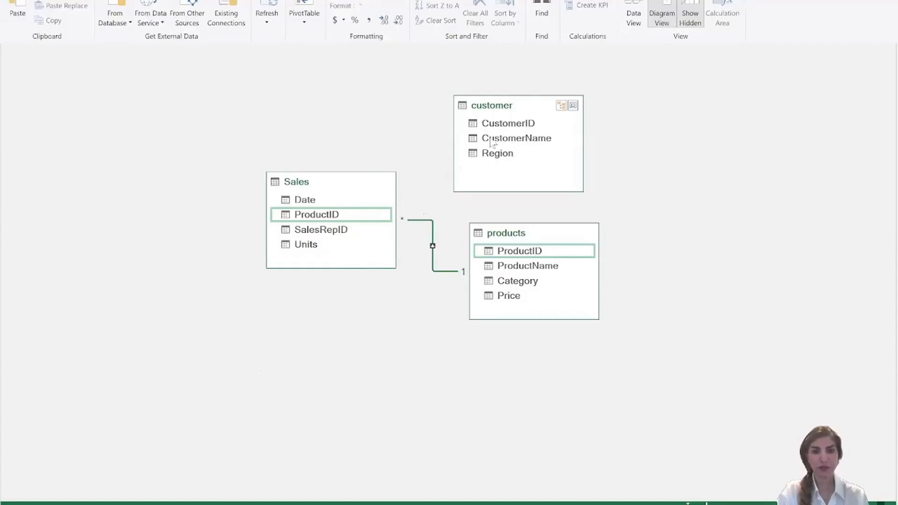
left_click_drag(516, 123, 334, 231)
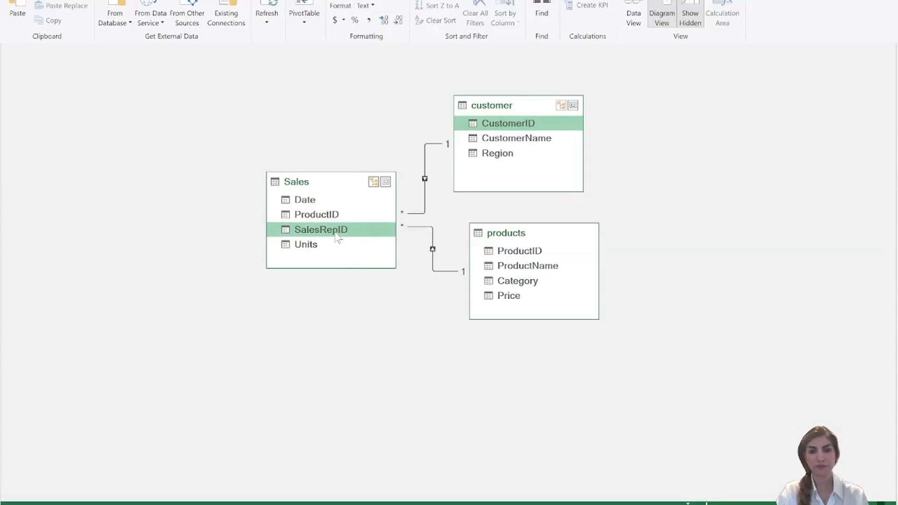
- Try to create a new date table in the data model, and display the Sales table's data
left_click(636, 5)
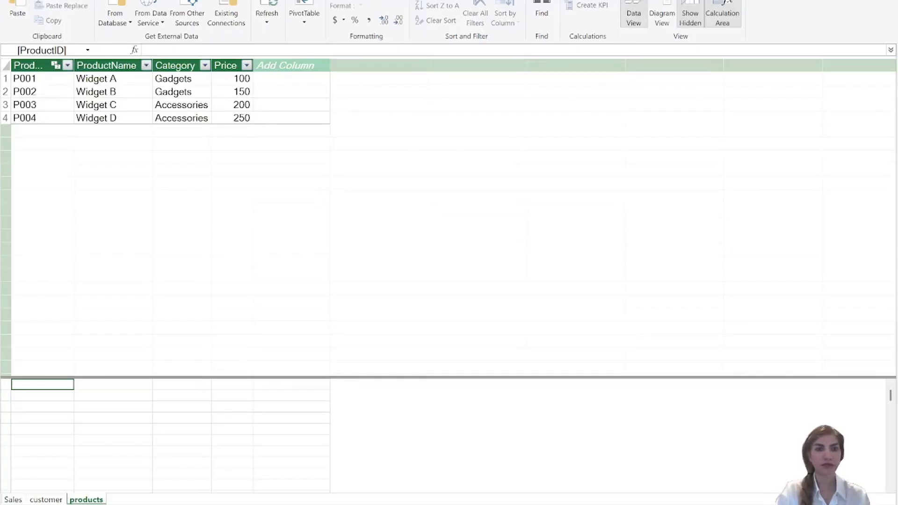
left_click(77, 1)
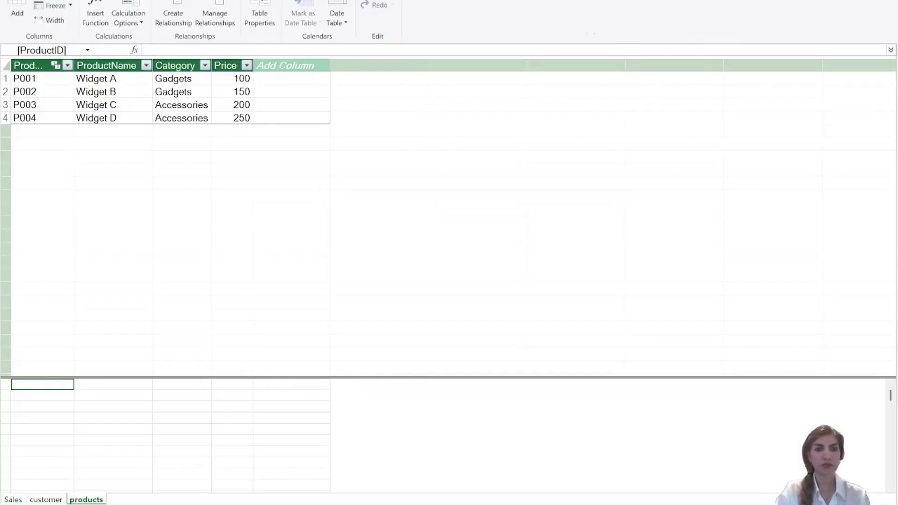
left_click(338, 21)
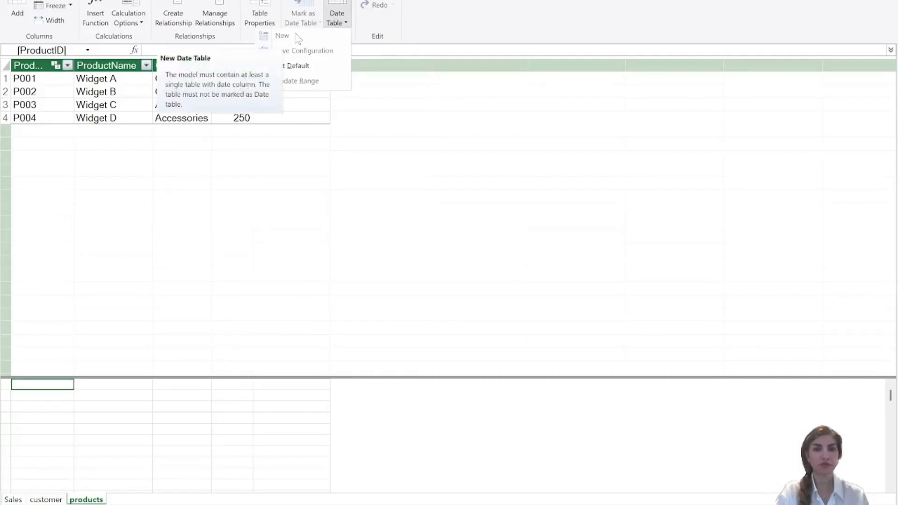
left_click(259, 252)
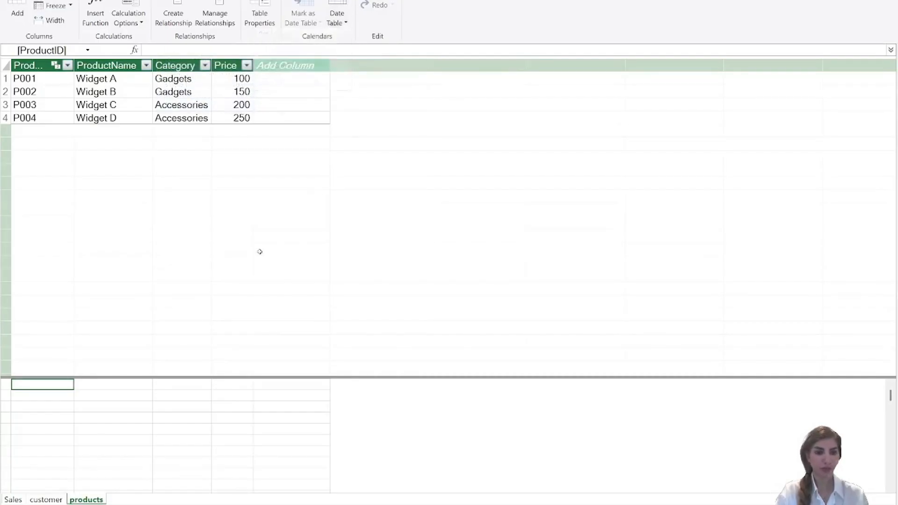
left_click(12, 500)
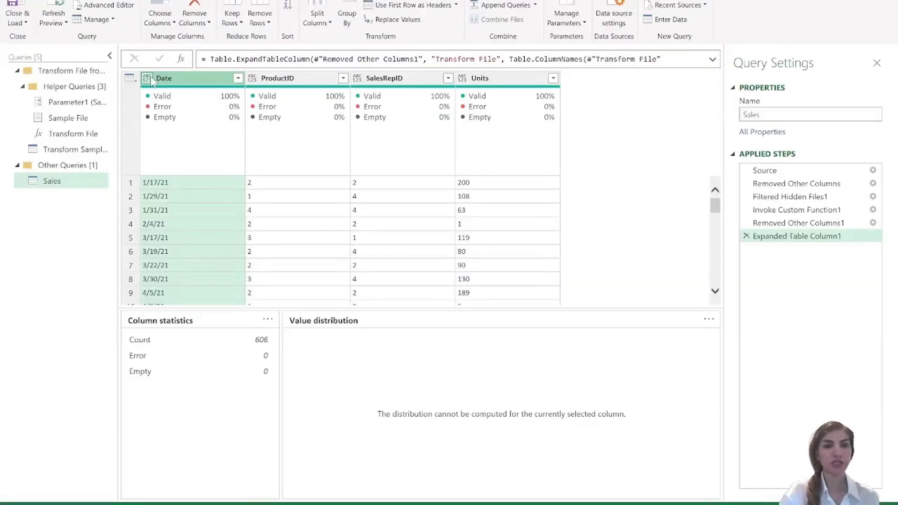
- Convert the Sales query's Date column to the Date type, adding the culture "en_us" to the step's formula
left_click(149, 78)
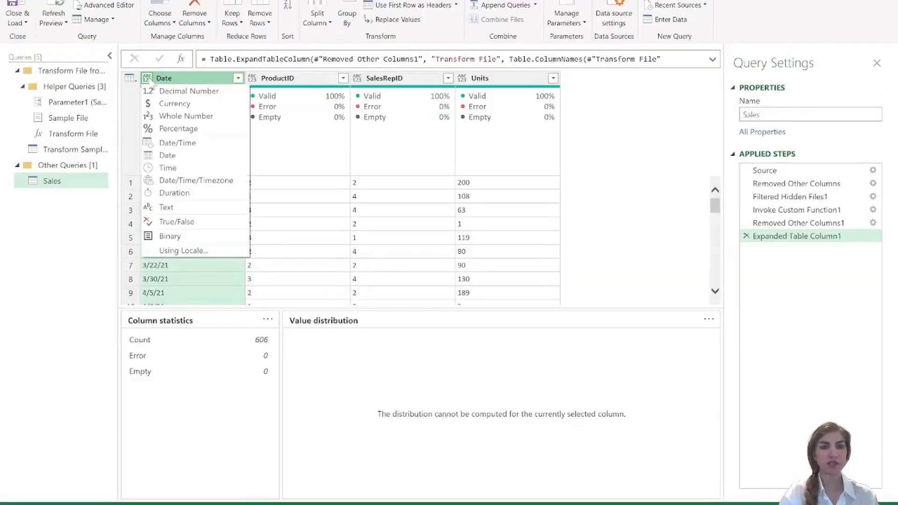
left_click(172, 155)
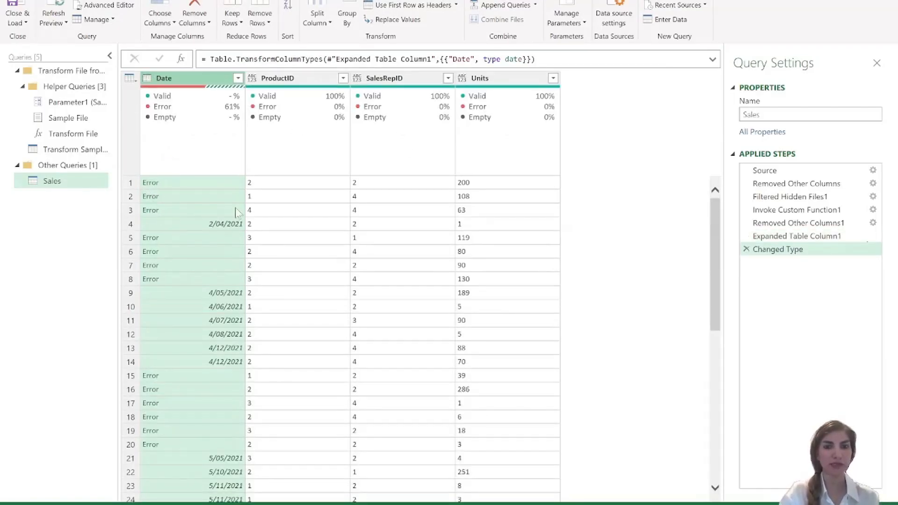
left_click(534, 60)
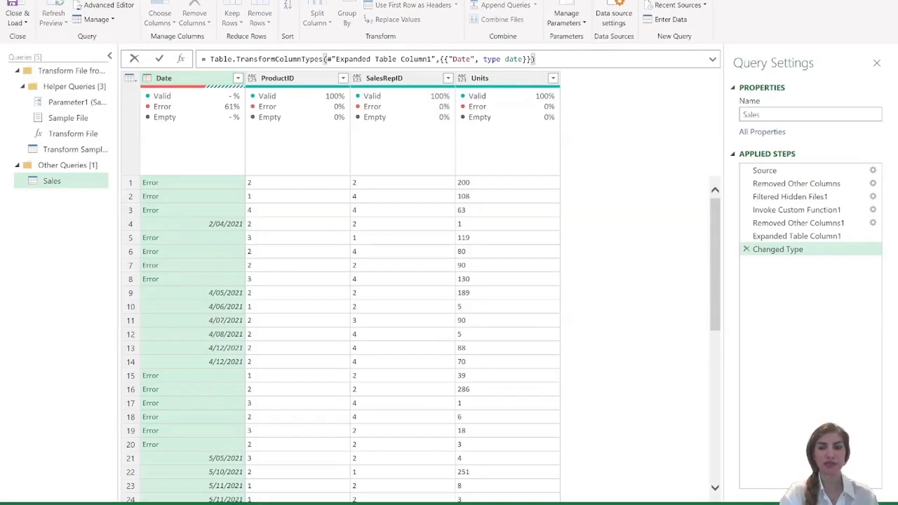
type(",\"")
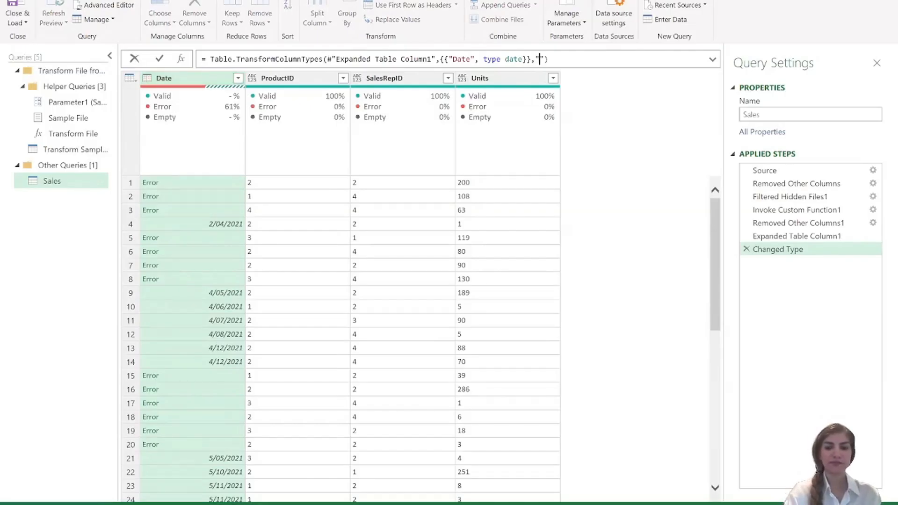
type("en_")
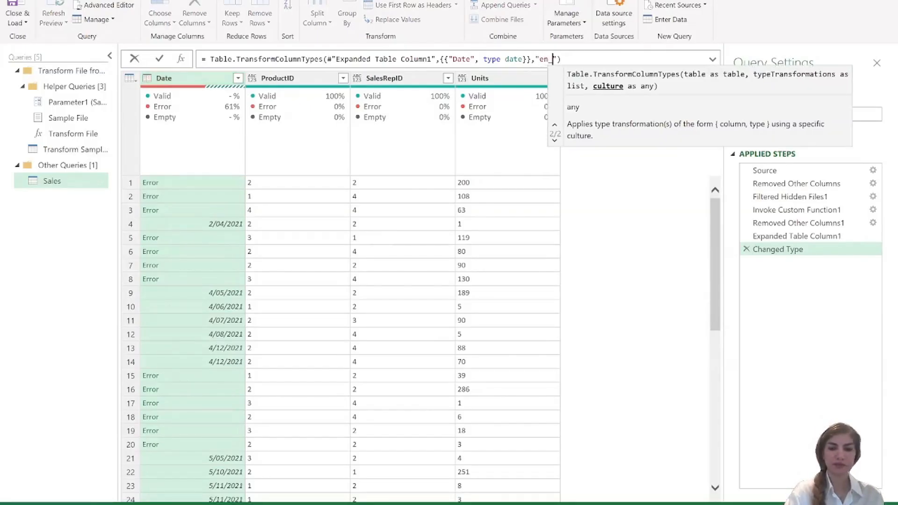
type("us")
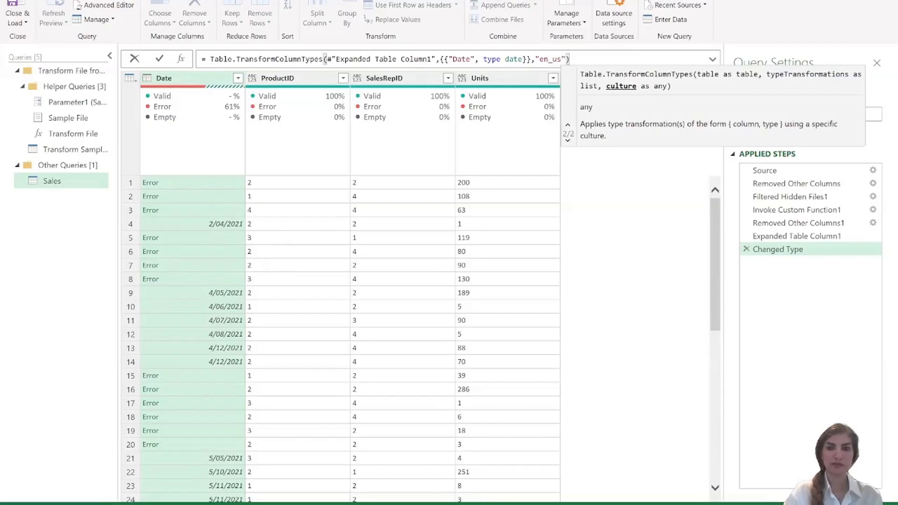
key("Return")
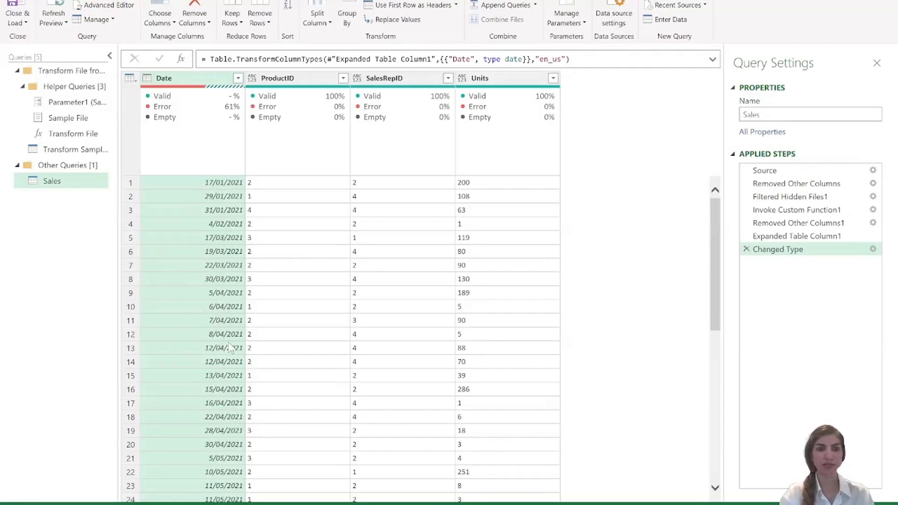
- Close the query editor and load the Sales query as connection only, adding it to the Data Model
left_click(27, 21)
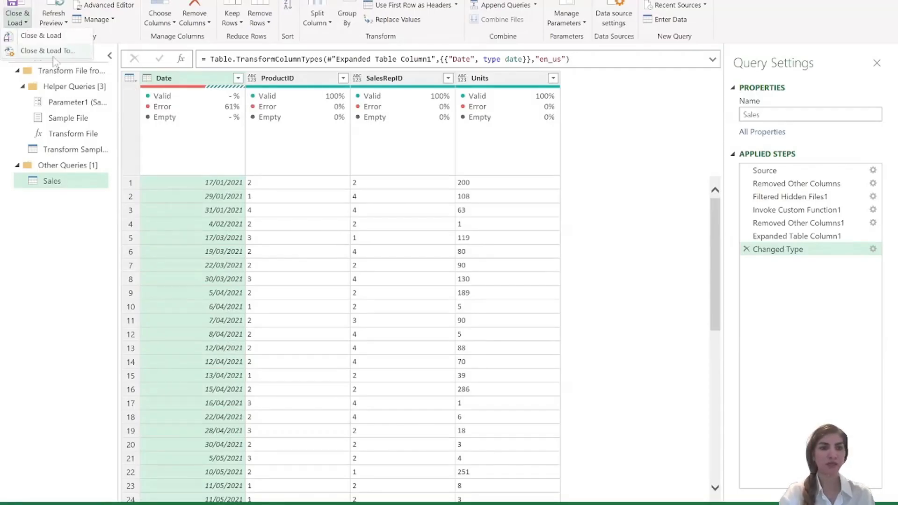
left_click(51, 51)
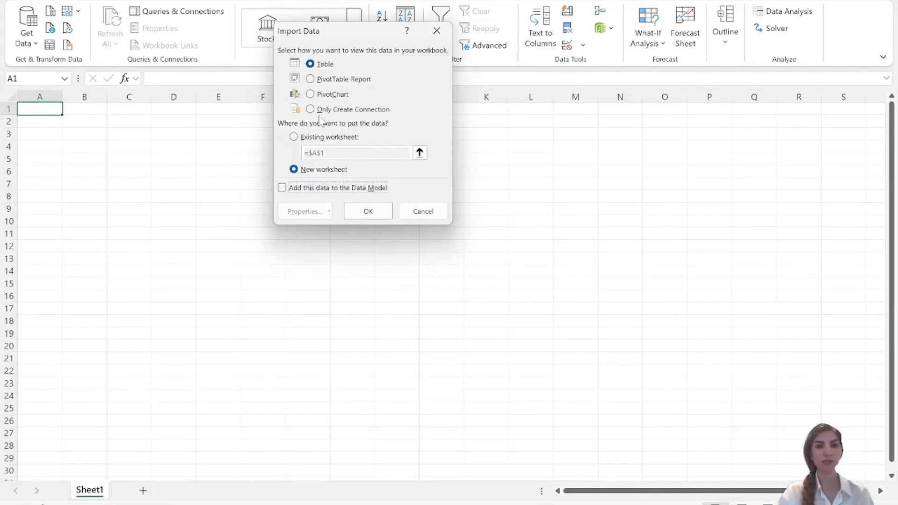
left_click(310, 109)
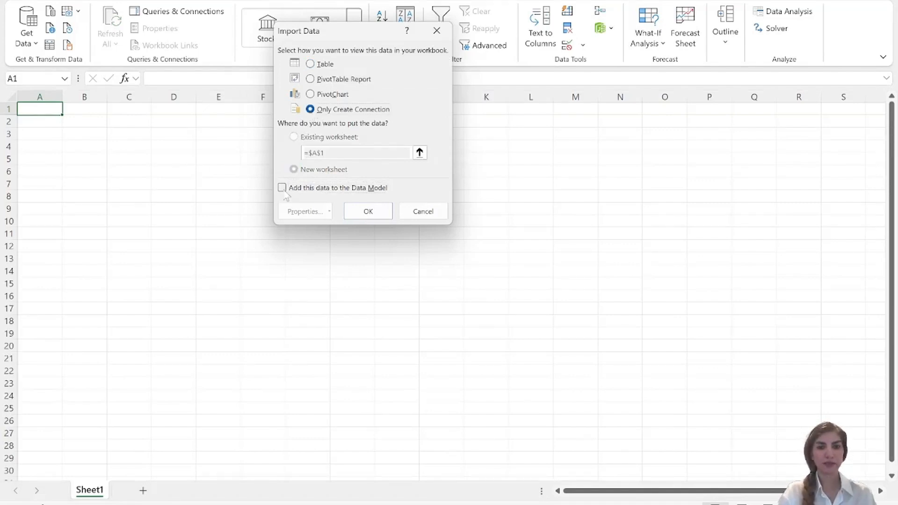
left_click(368, 211)
mouse_move(723, 379)
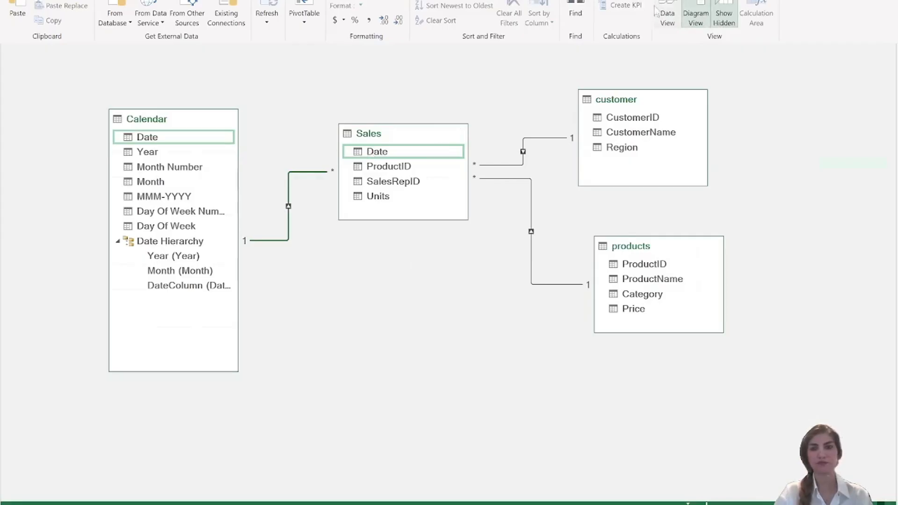
- Display the Sales table's data and start a measure named TotalSales in the calculation area beneath the Units column
left_click(672, 14)
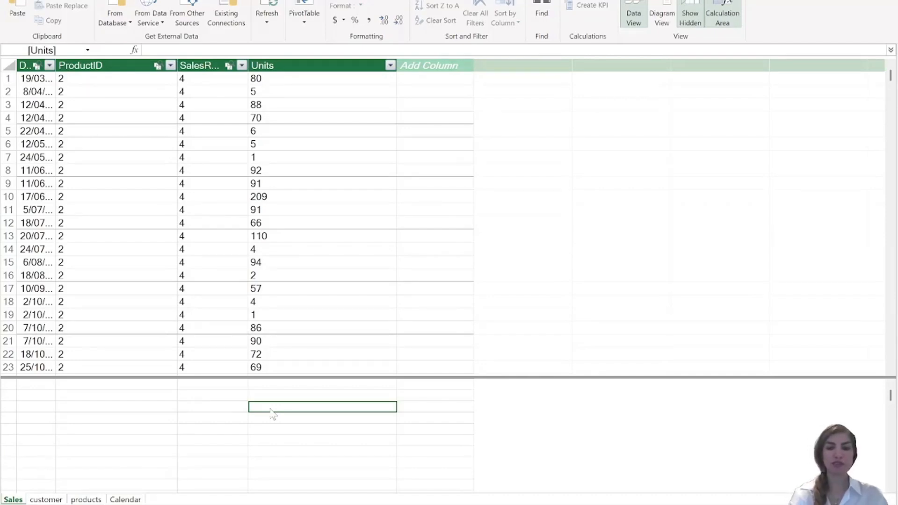
type("total")
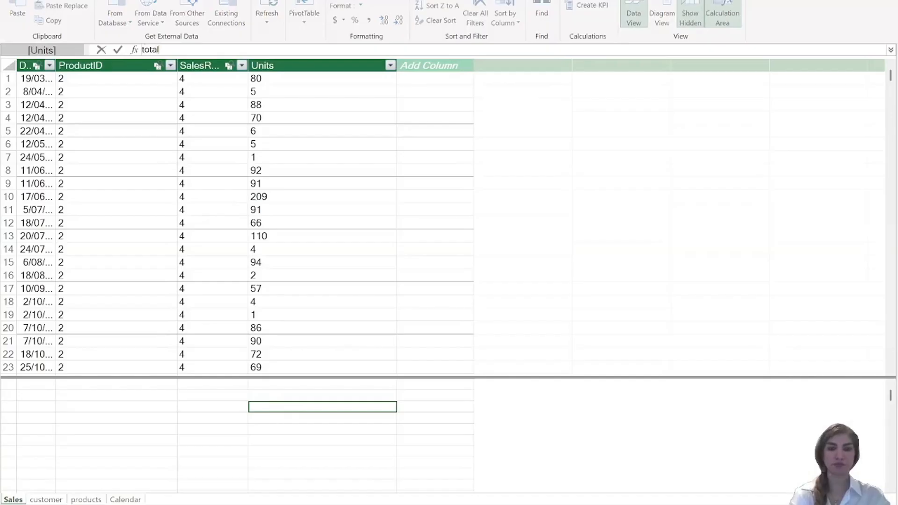
key("BackSpace")
key("BackSpace")
key("BackSpace")
key("BackSpace")
key("BackSpace")
type("TotalSal")
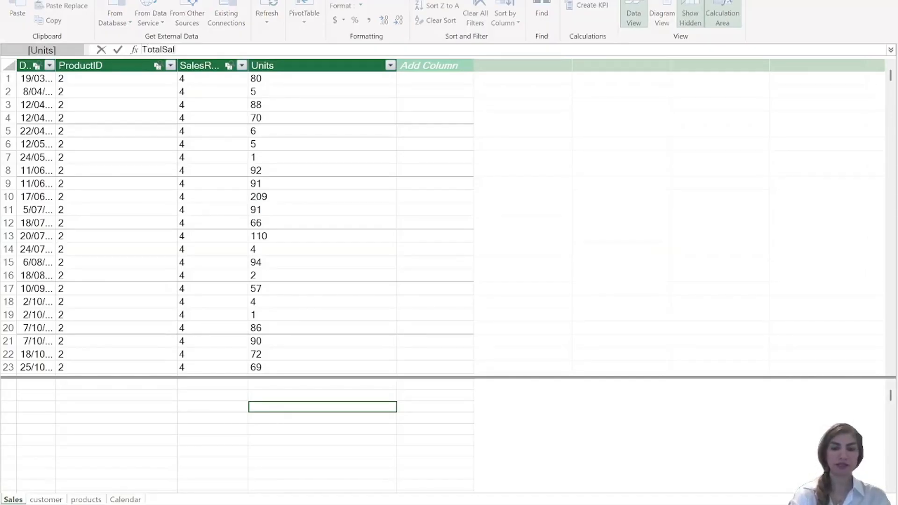
type("es:=")
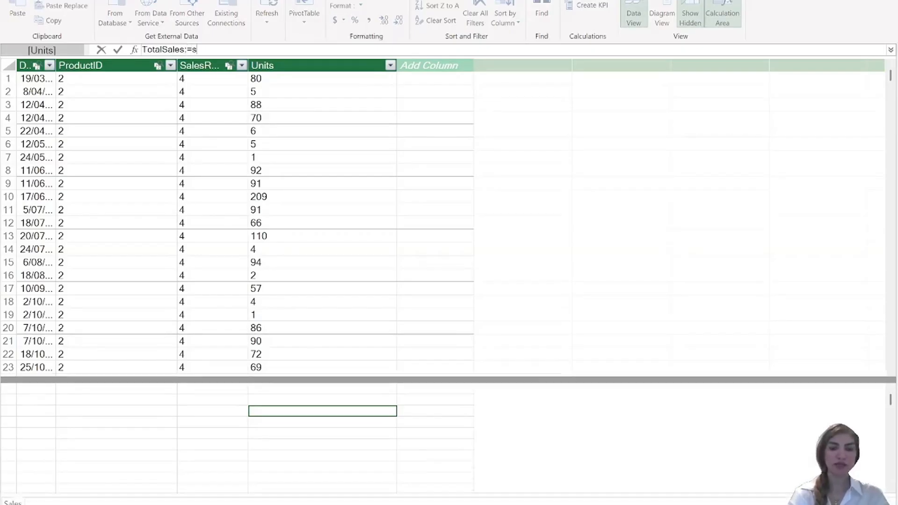
- Begin the TotalSales formula with the SUMX function, using Sales as its table argument
type("sum")
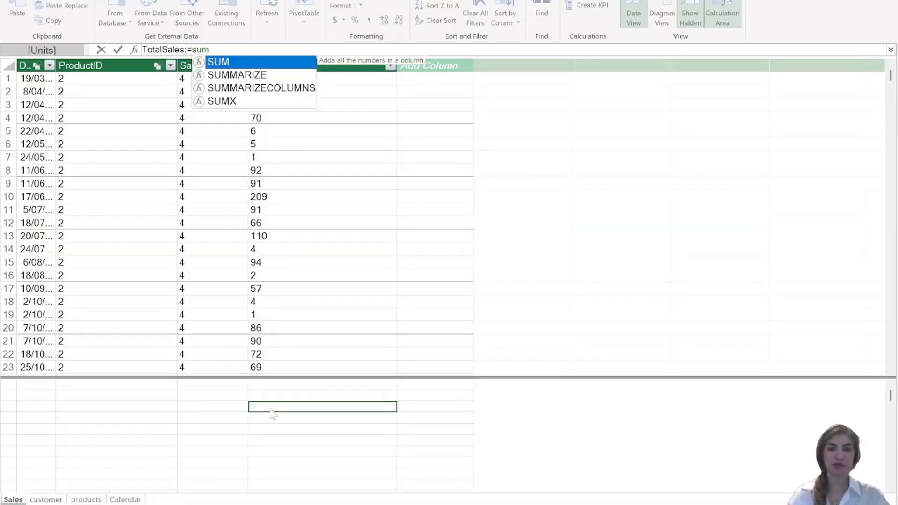
key("Down")
key("Down")
key("Down")
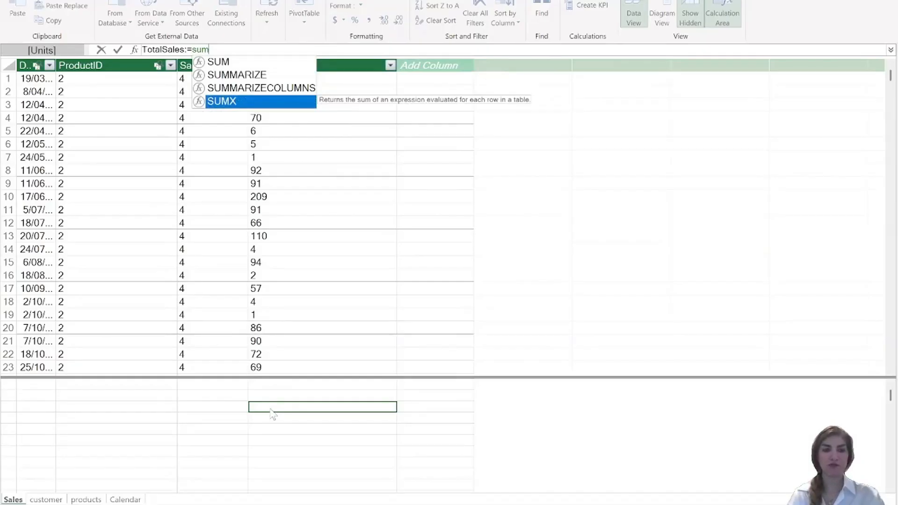
key("Tab")
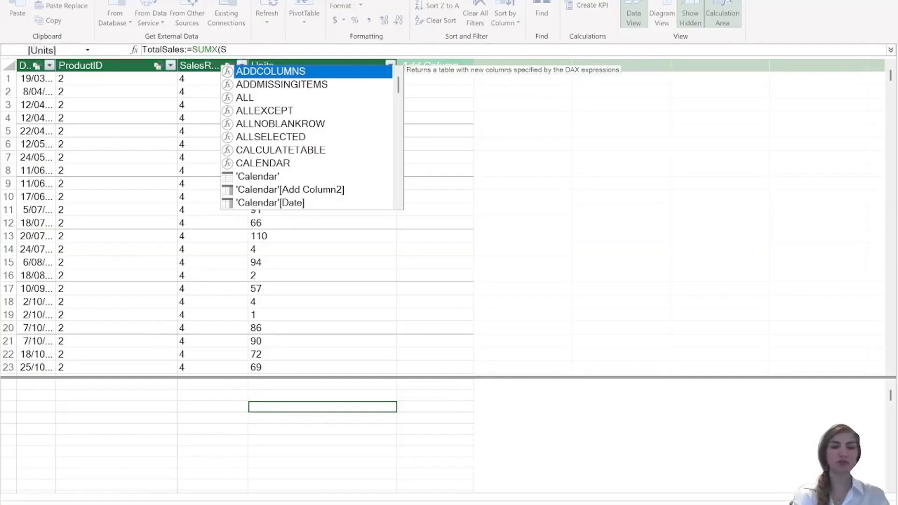
type("Sal")
key("Tab")
type(",")
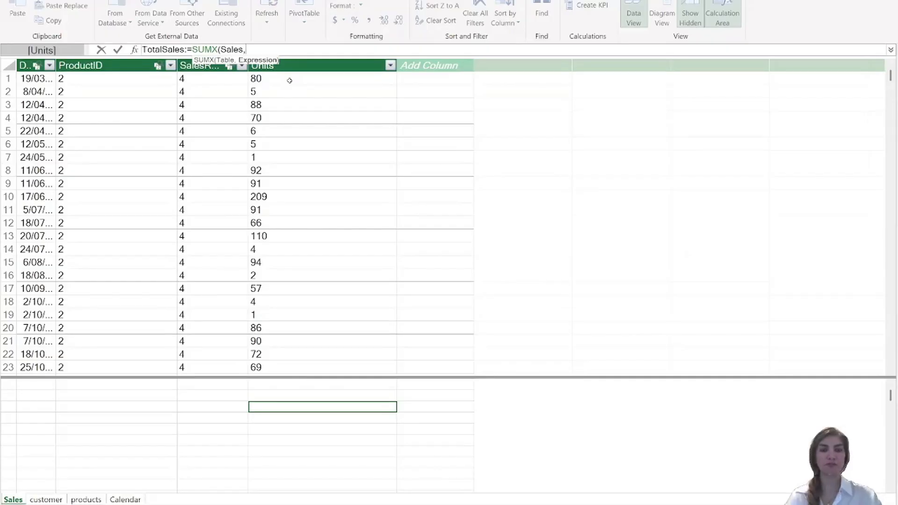
- Start the SUMX expression with RELATED(products[Price]) followed by a multiplication sign
type("relate")
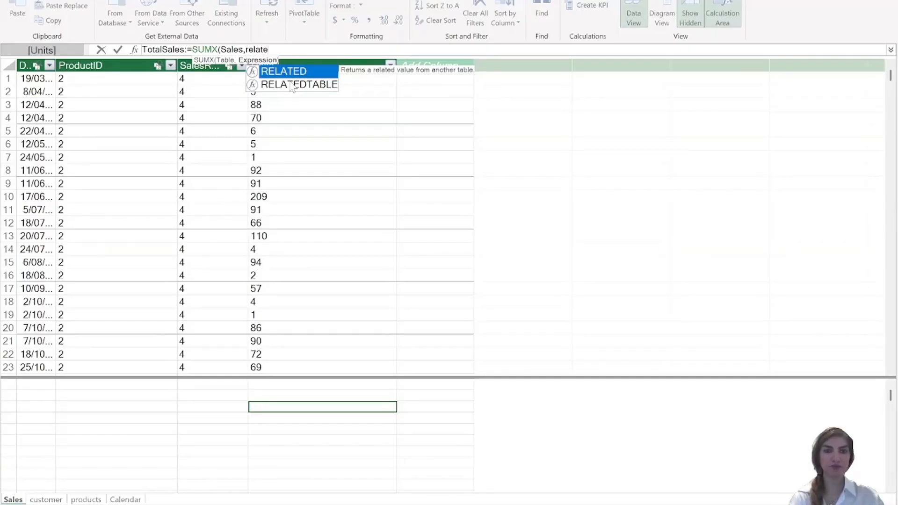
key("Tab")
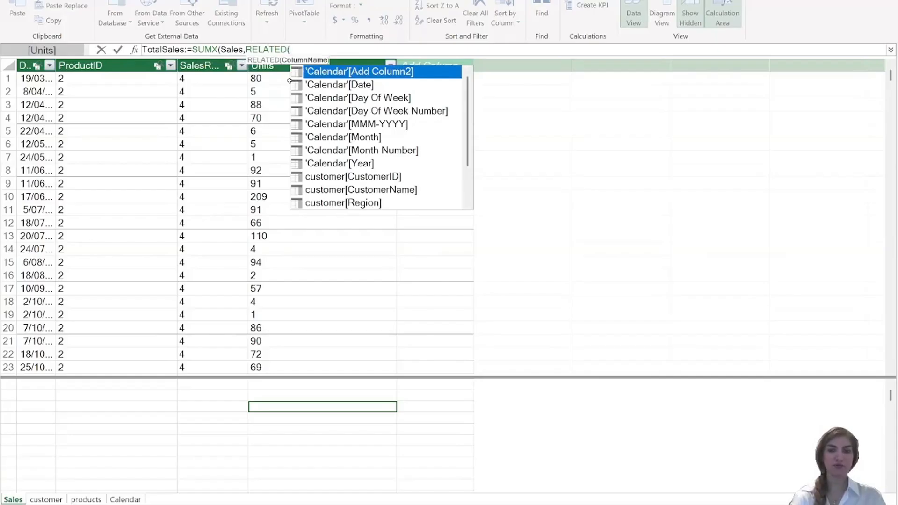
type("pro")
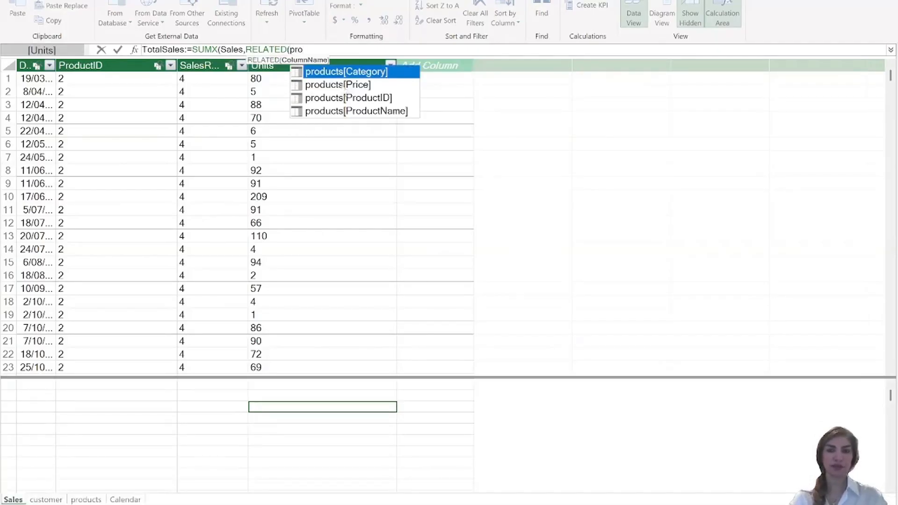
double_click(350, 84)
type(")*")
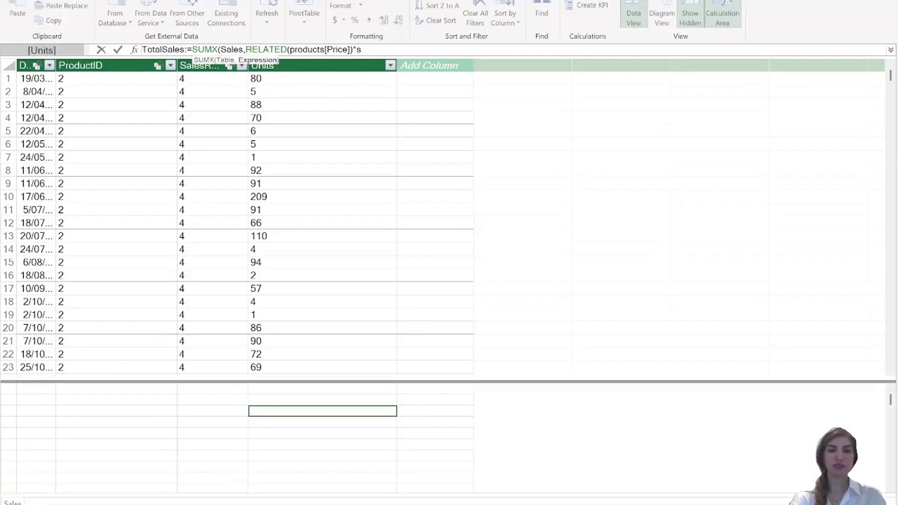
- Complete the SUMX expression with Sales[Units] as the multiplier, close the formula and commit the TotalSales measure
type("sal")
key("Down")
key("Down")
key("Down")
key("Down")
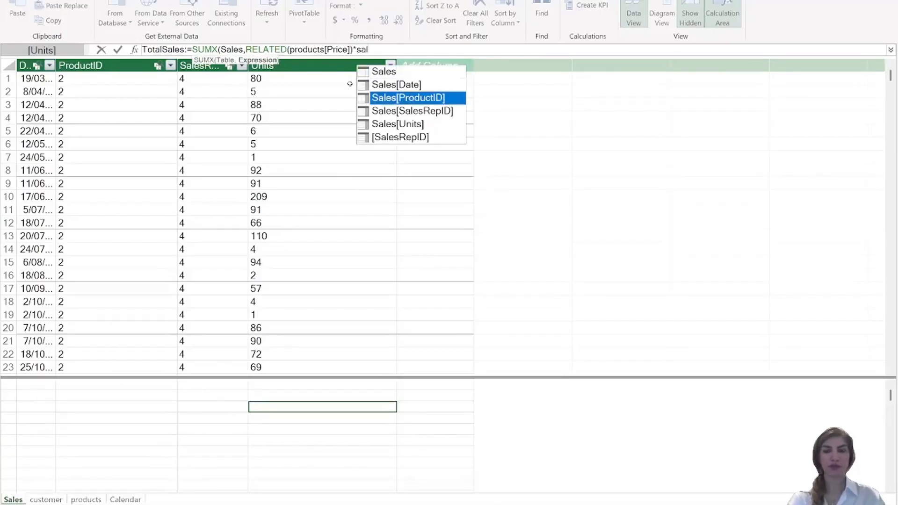
key("Tab")
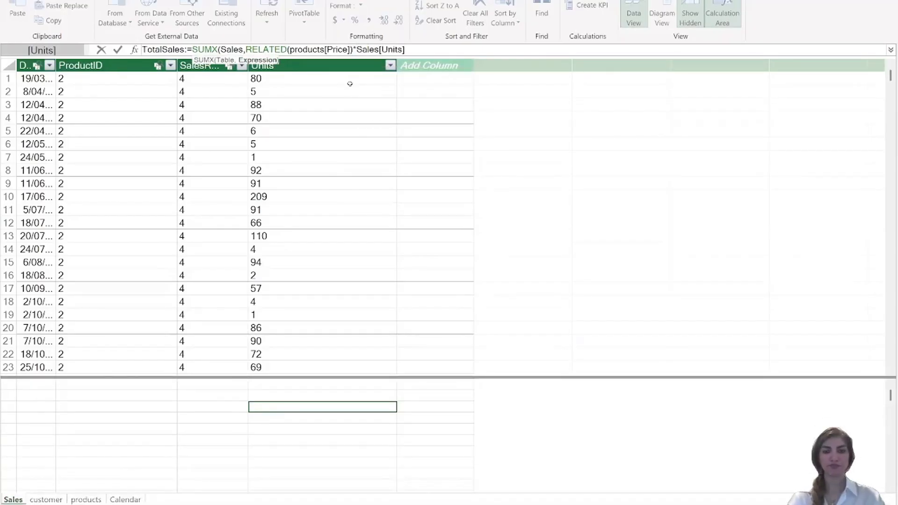
type(")")
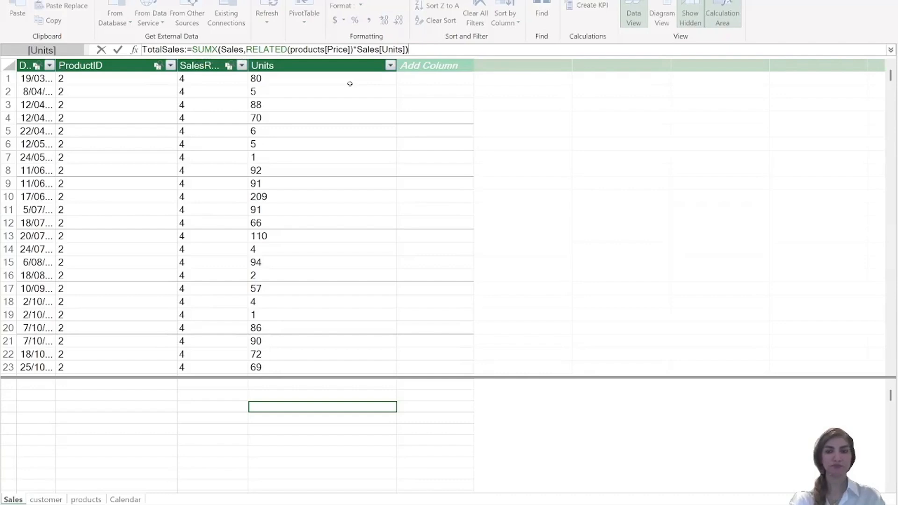
key("Return")
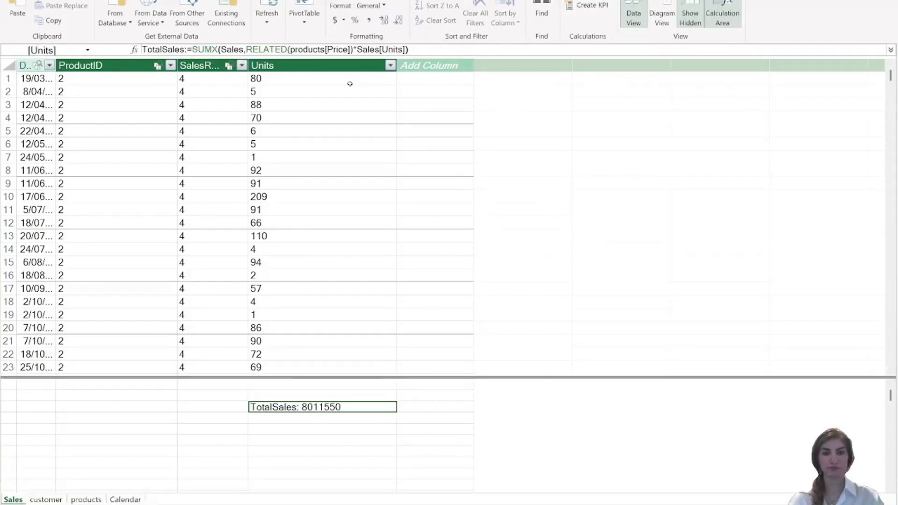
- Format the TotalSales measure as a Decimal Number with the 1000 separator
right_click(337, 409)
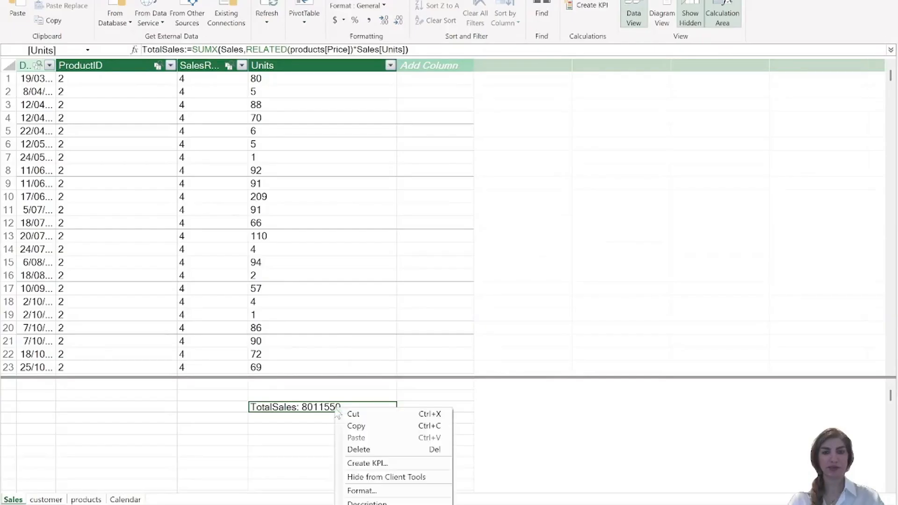
left_click(362, 490)
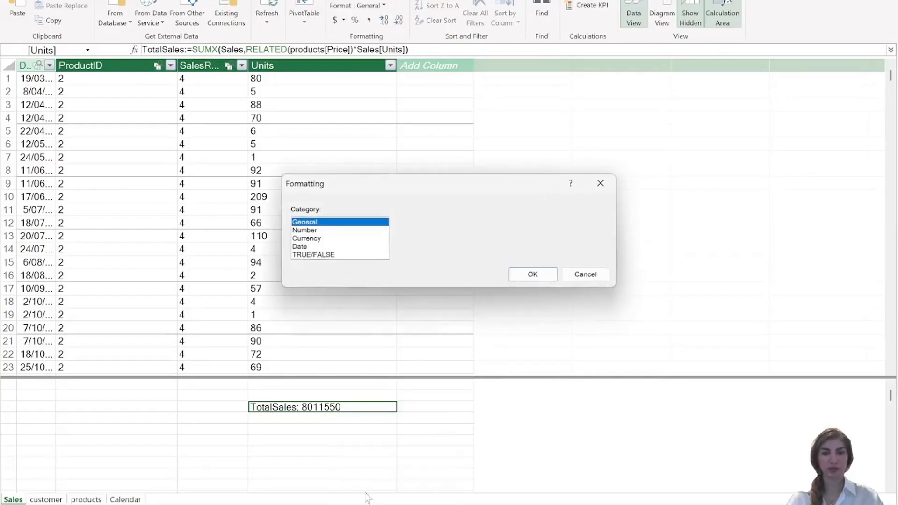
left_click(313, 230)
left_click(404, 254)
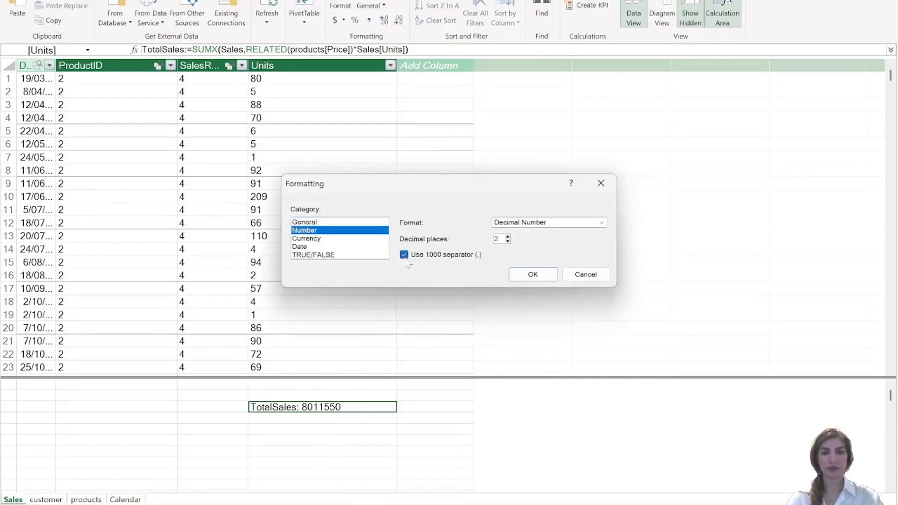
left_click(539, 277)
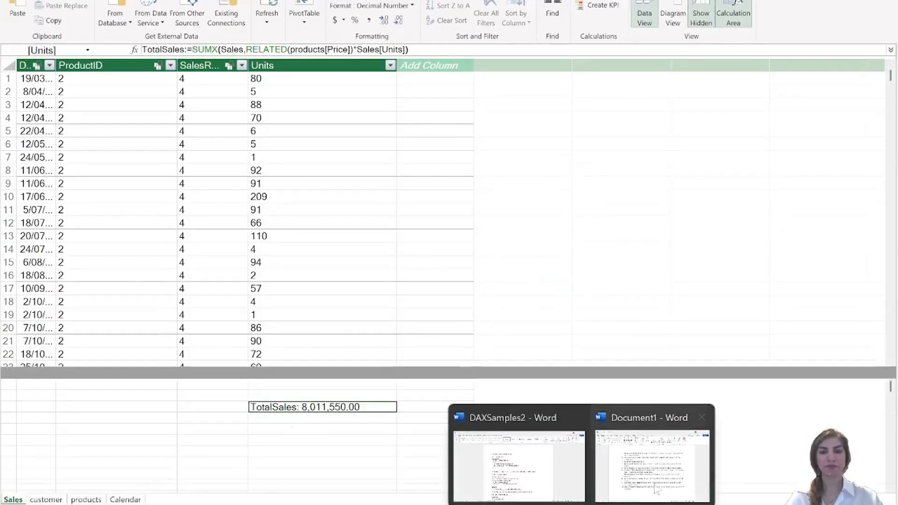
- Check the Word document Document1, and start a measure named RunningTotalSale with the CALCULATE function in the cell below TotalSales
left_click(656, 489)
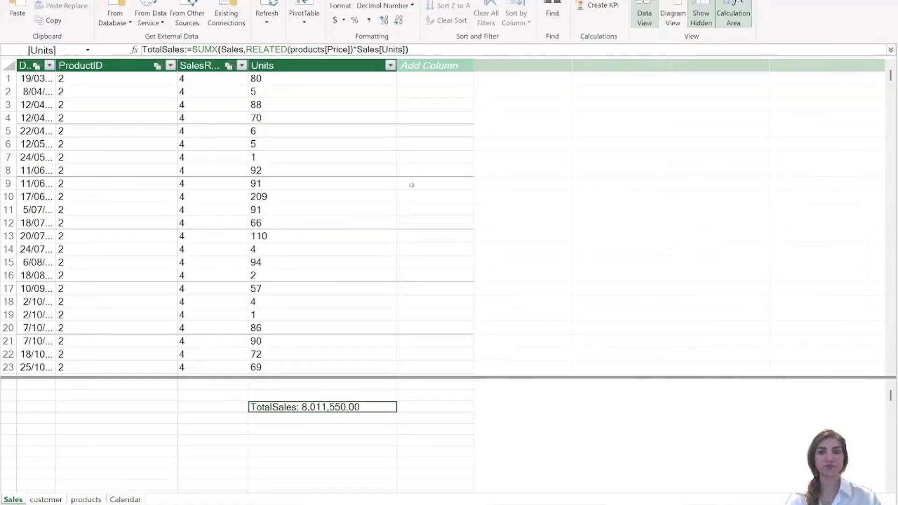
left_click(269, 421)
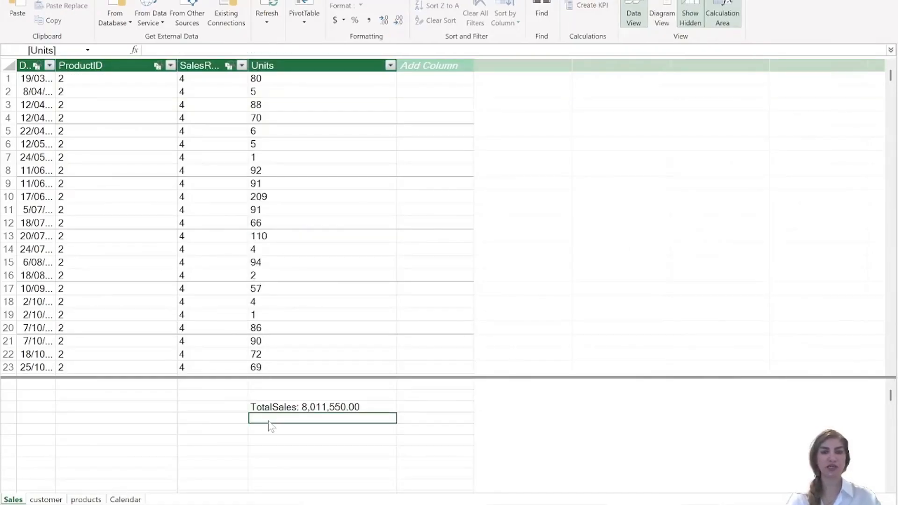
type("R")
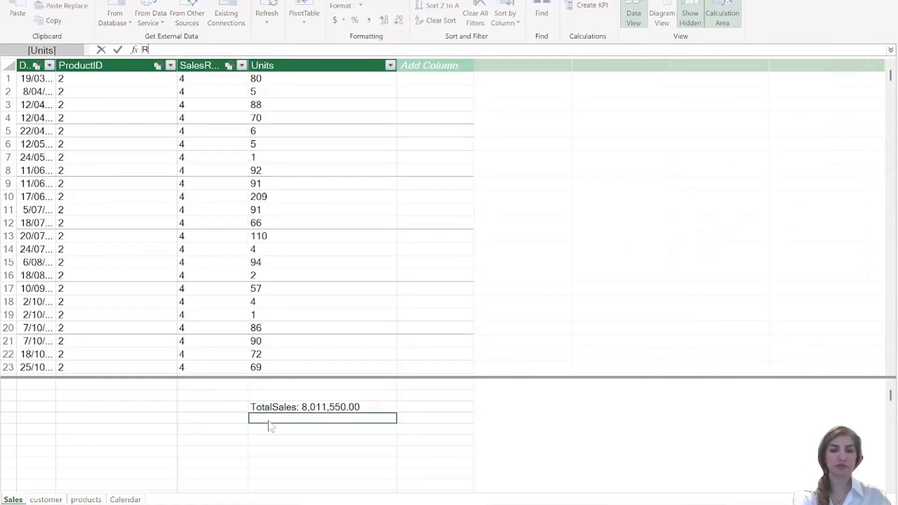
type("unningT")
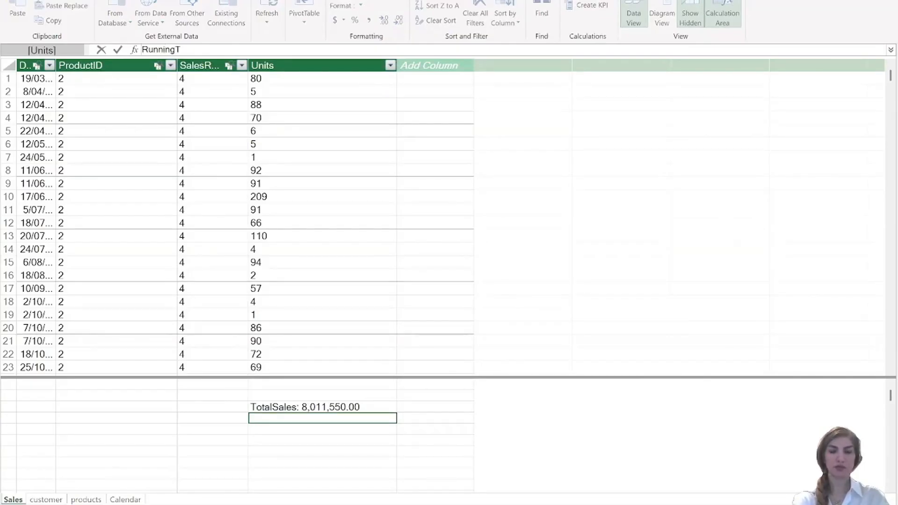
type("otalSale")
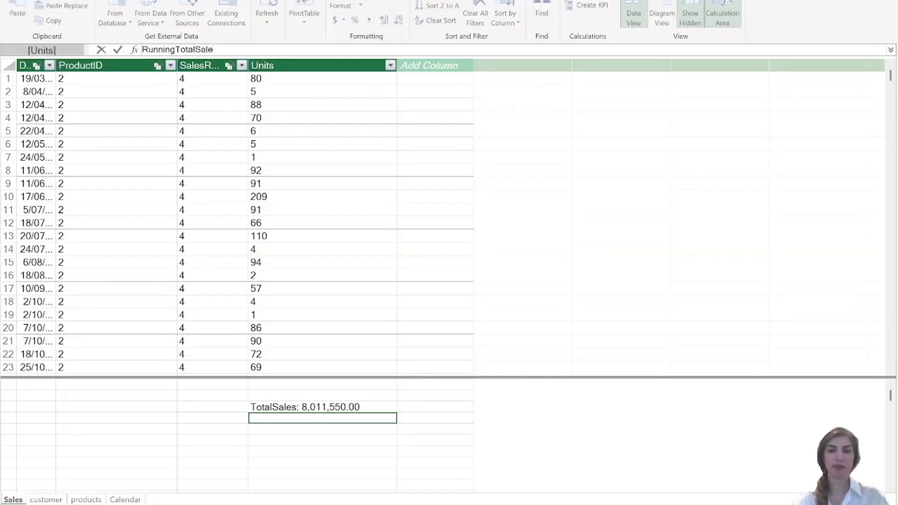
type(":=cal")
key("Tab")
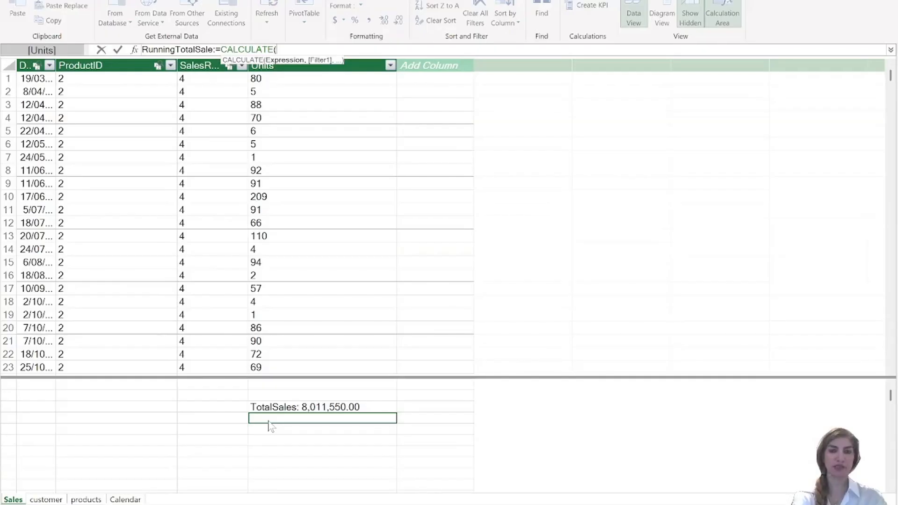
- Use the [TotalSales] measure as the expression argument of CALCULATE in the RunningTotalSale formula
type("sales")
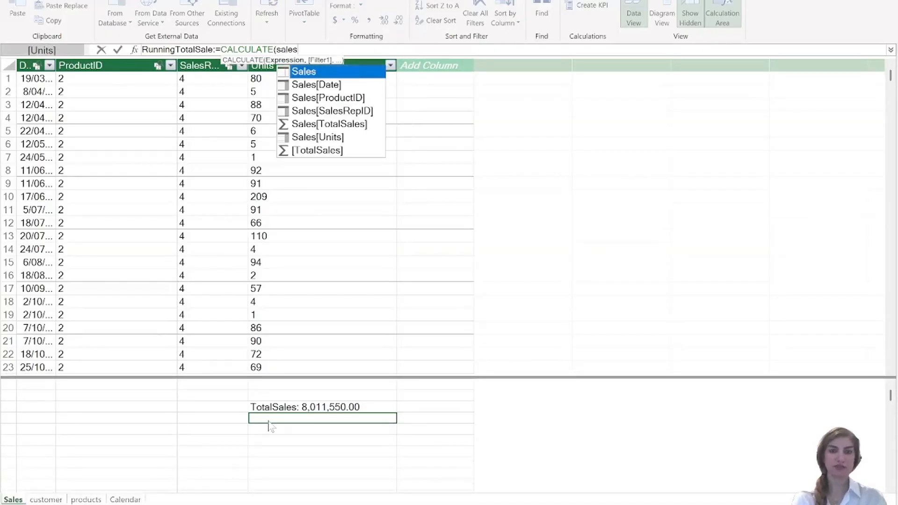
key("Down")
key("Down")
key("Down")
key("Down")
key("Down")
key("Down")
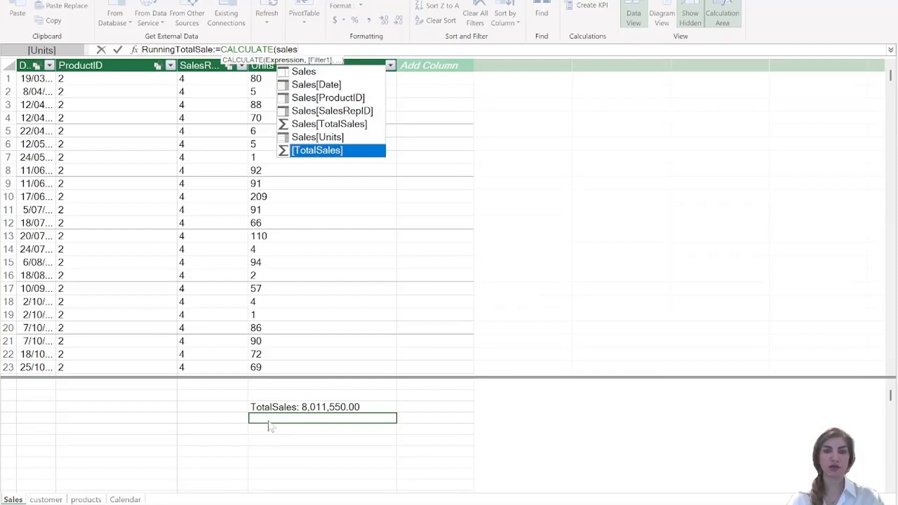
key("Tab")
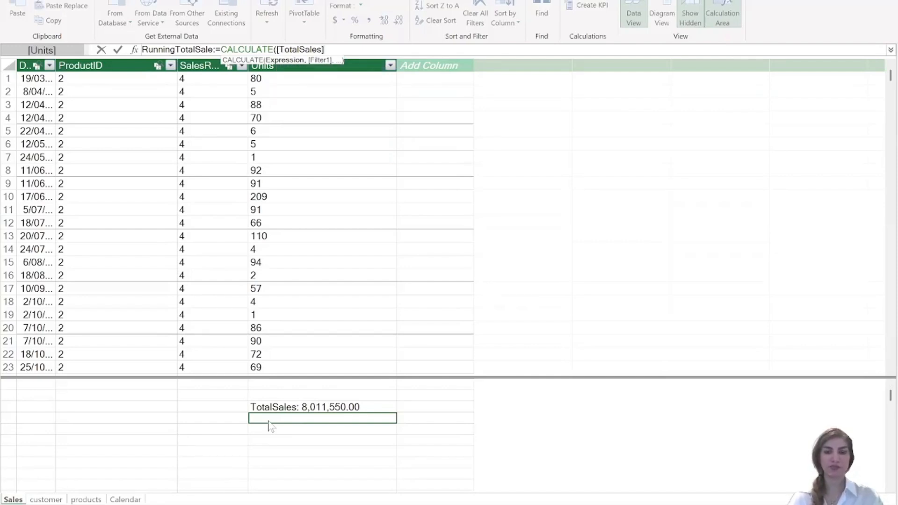
type(",")
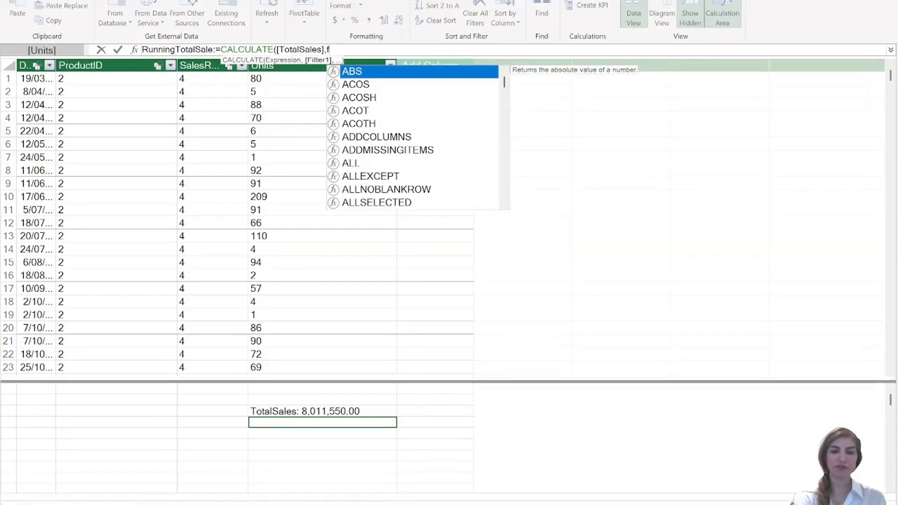
- Add a FILTER function as CALCULATE's filter argument, with Sales as its table
type("filte")
key("Tab")
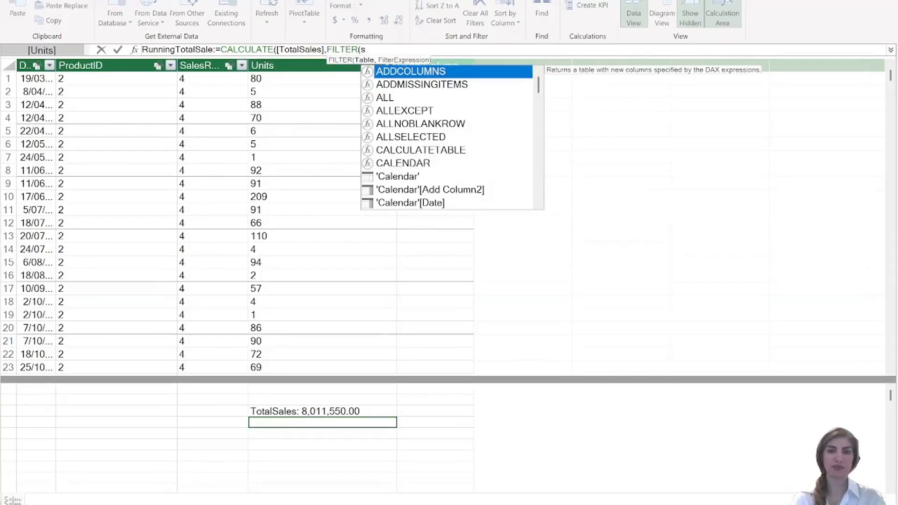
type("sal")
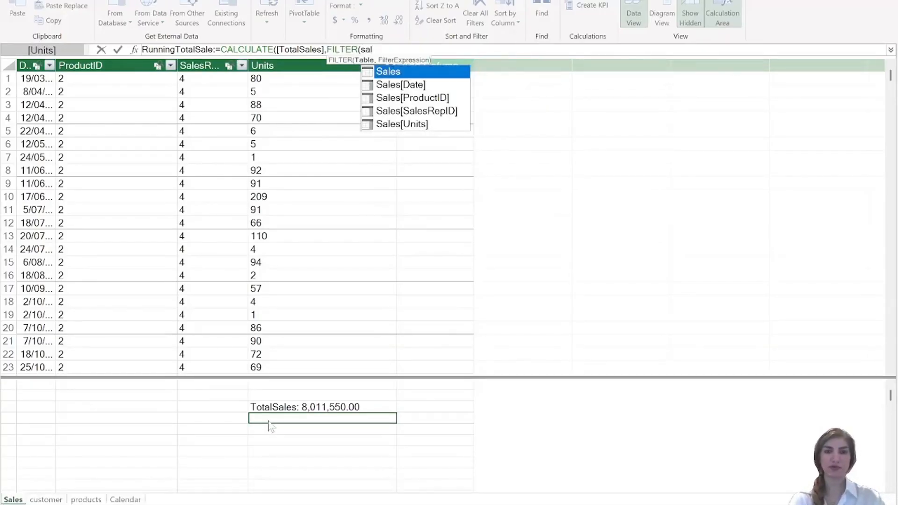
key("Tab")
type(",")
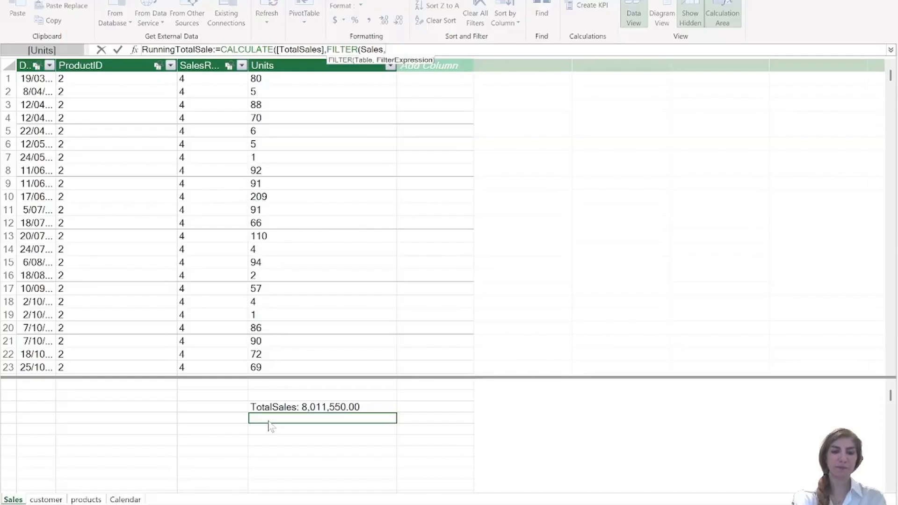
- Begin FILTER's condition in the RunningTotalSale formula with the Sales[Date] column and the <= operator
type("sal")
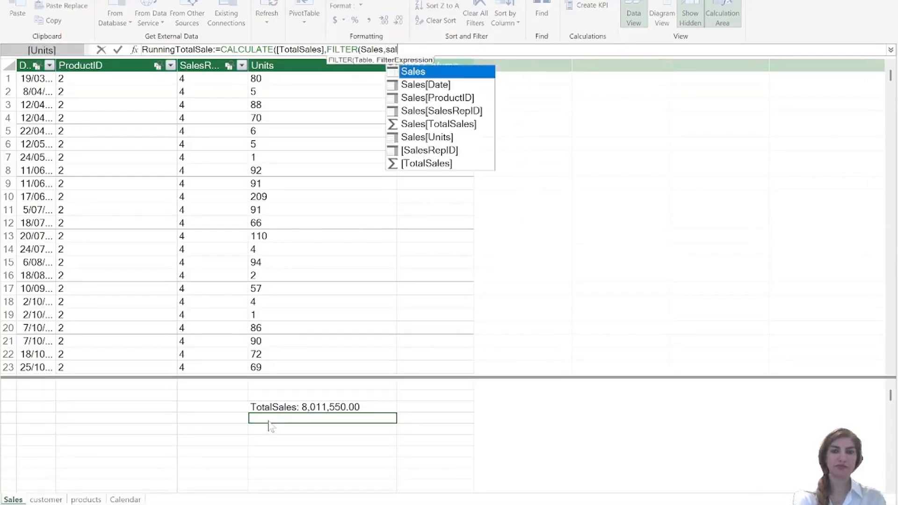
key("Down")
key("Down")
key("Up")
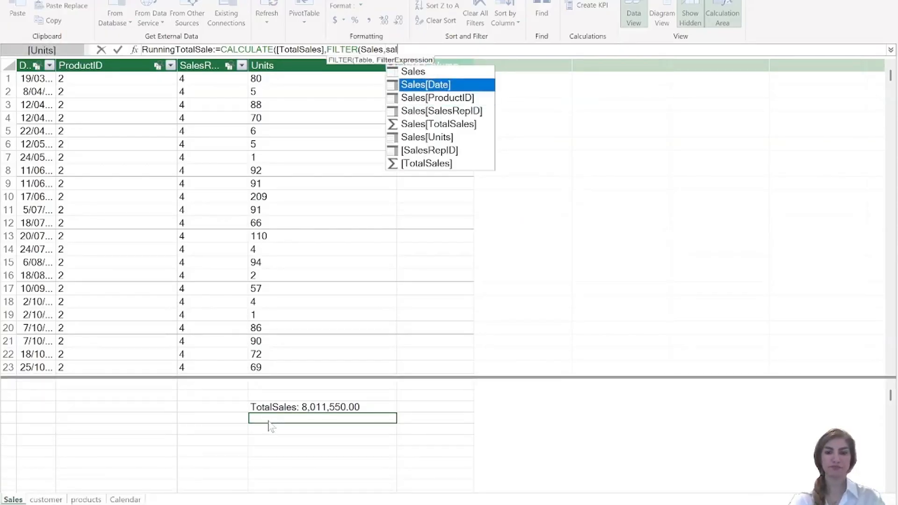
key("Tab")
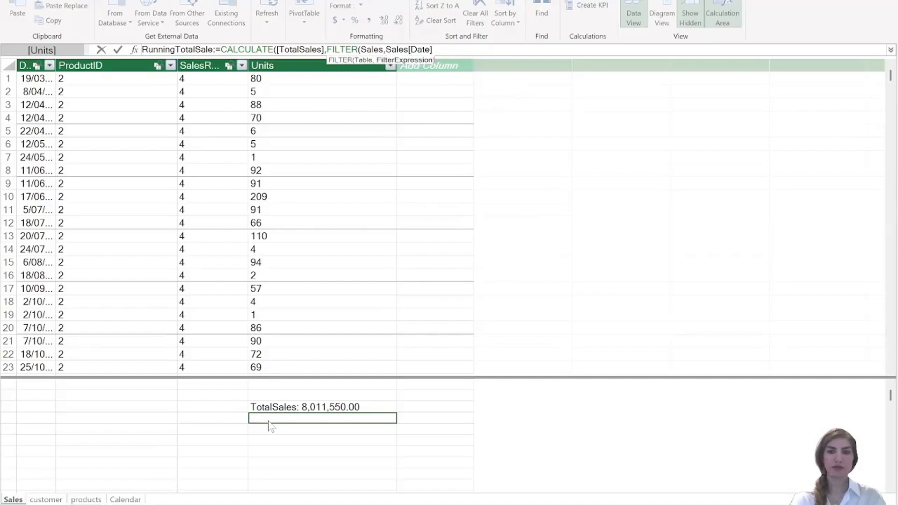
type("<=")
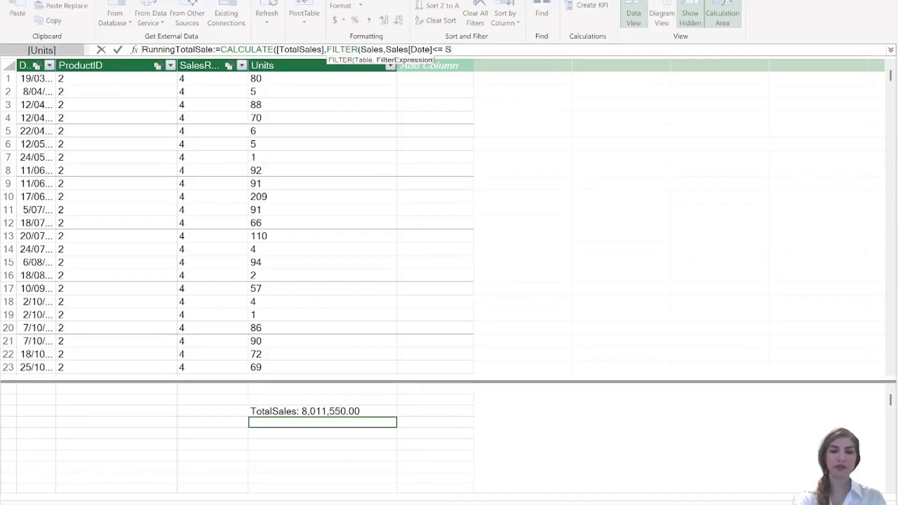
- Complete the filter condition with MAX(Sales[Date]), close the FILTER and CALCULATE functions, and commit the RunningTotalSale measure
type("S")
key("BackSpace")
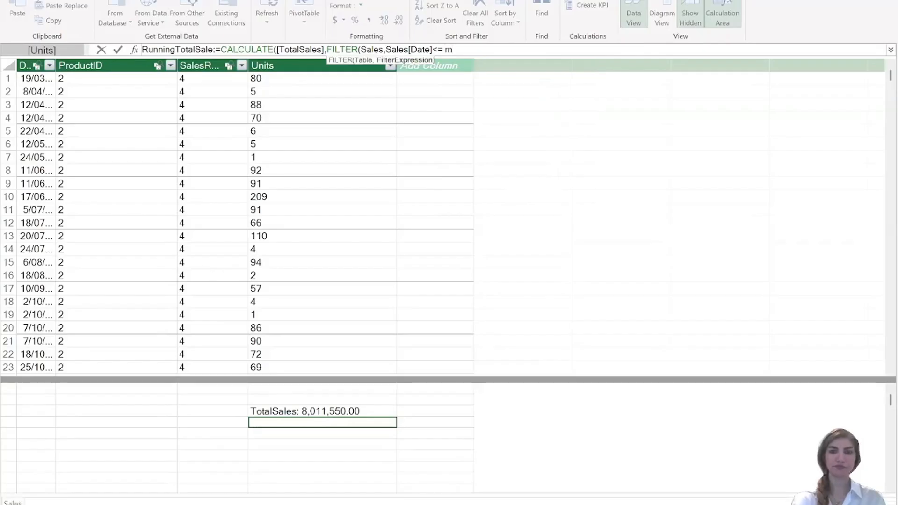
type("ax")
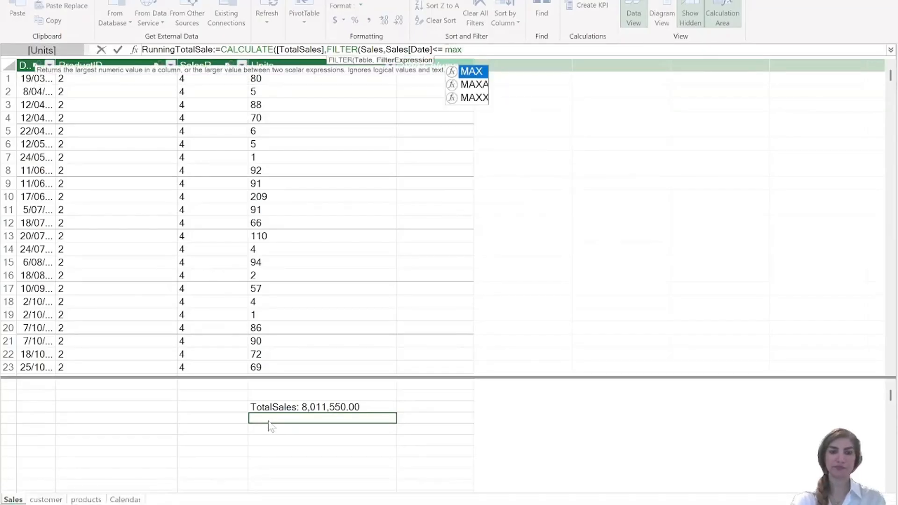
key("Tab")
type("(")
key("BackSpace")
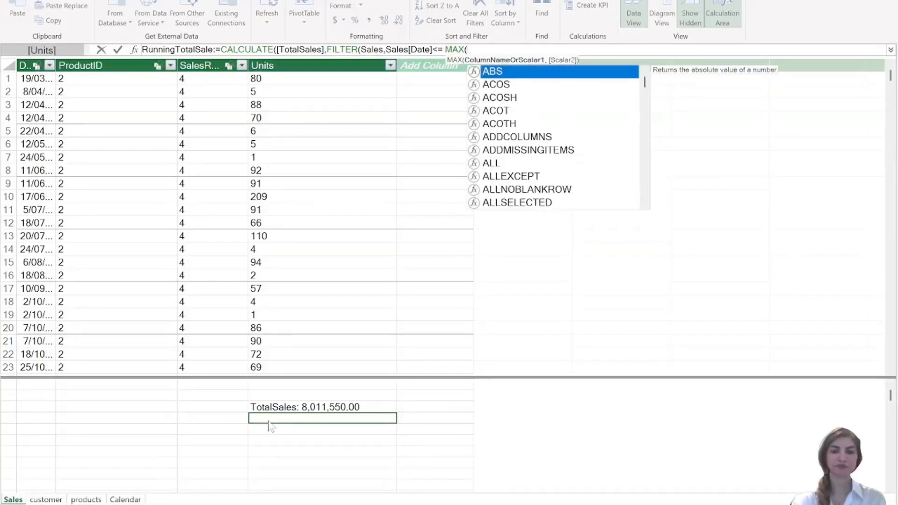
type("sale")
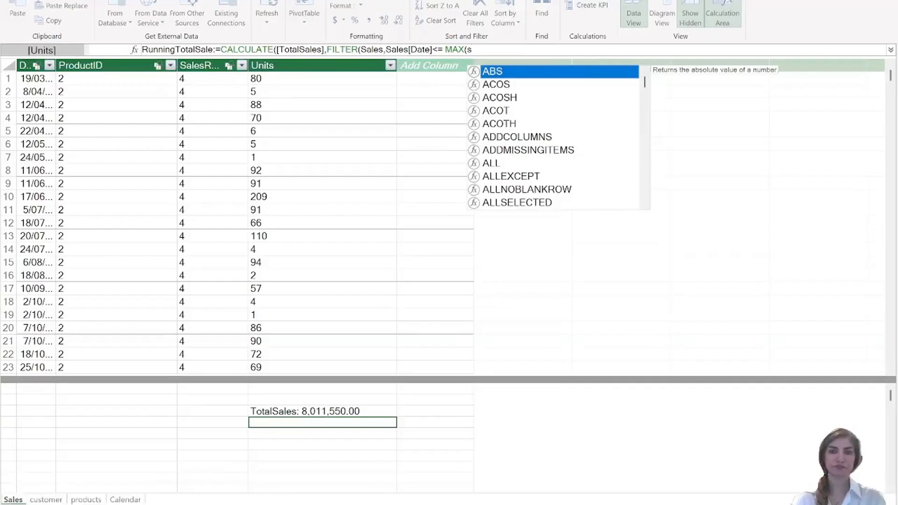
key("Down")
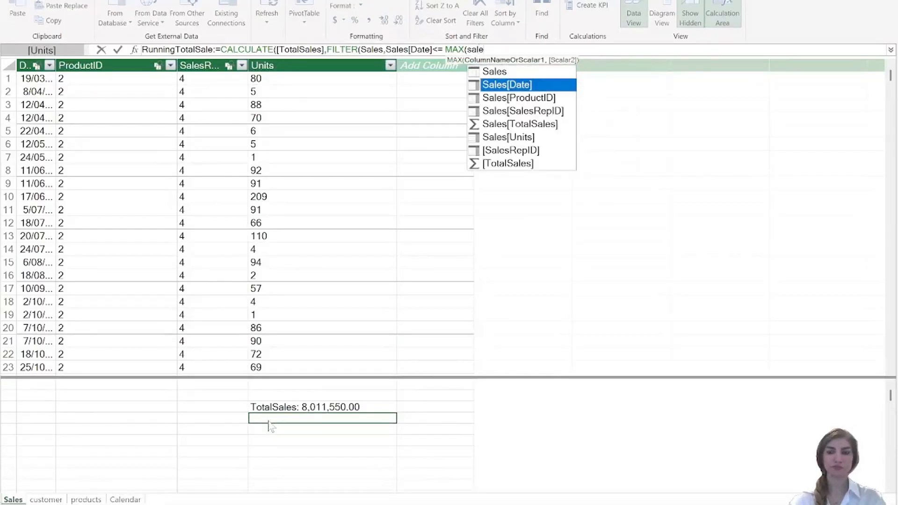
key("Tab")
type(")")
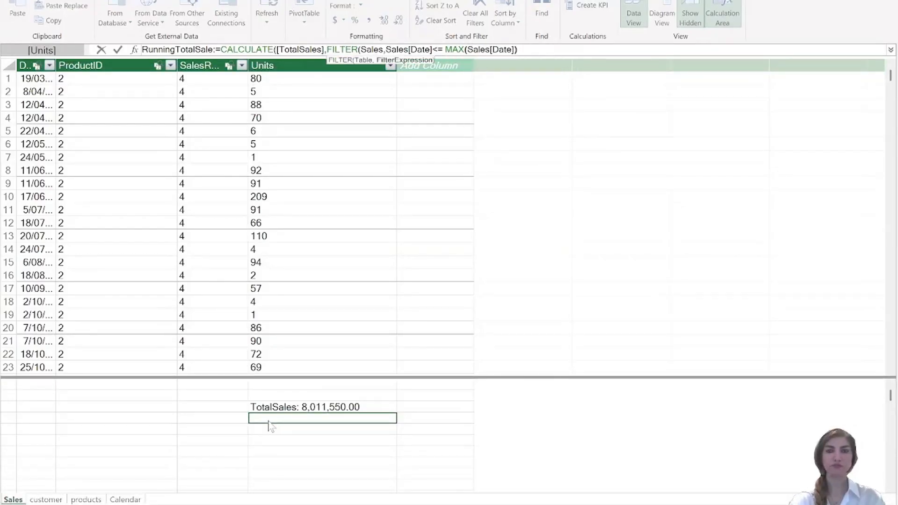
type(")")
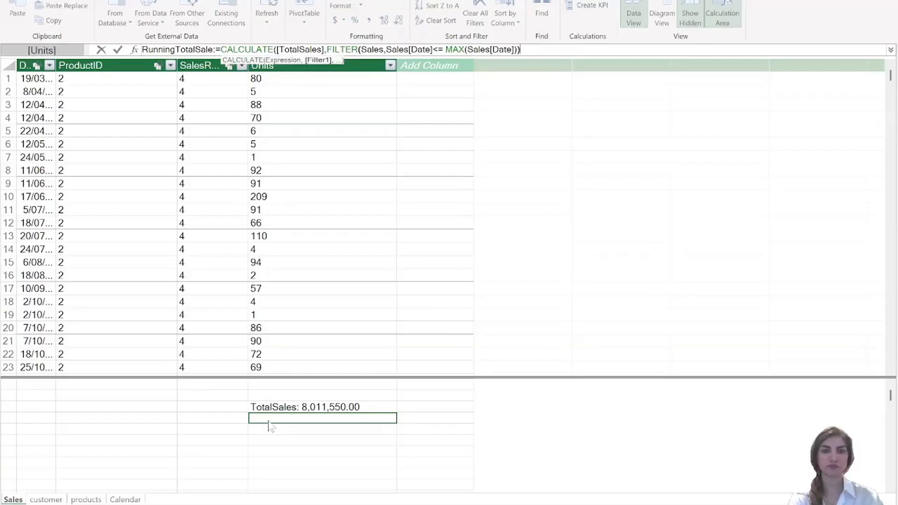
type(")")
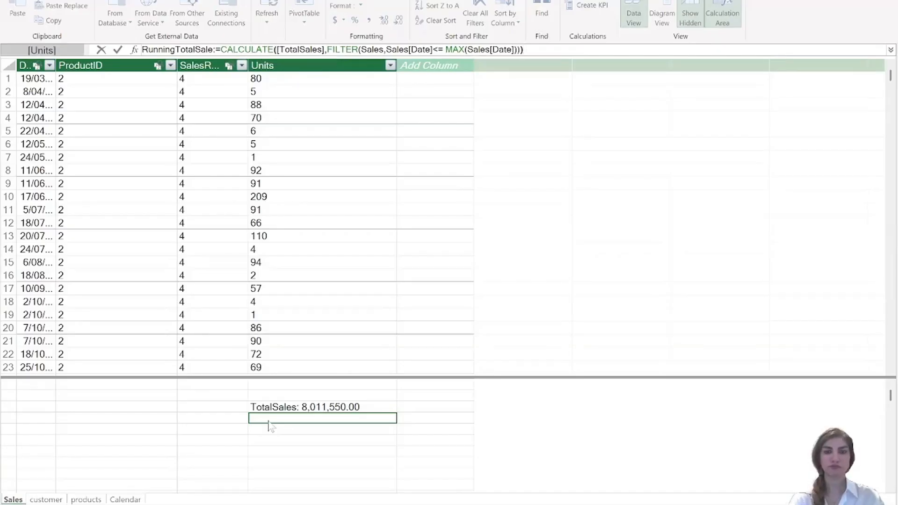
key("Return")
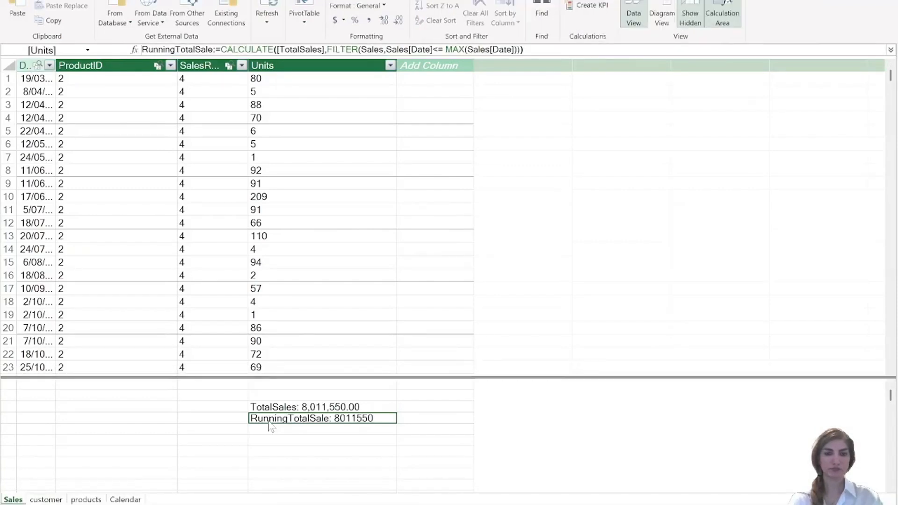
- Format the RunningTotalSale measure as a Decimal Number with 2 decimal places
right_click(296, 420)
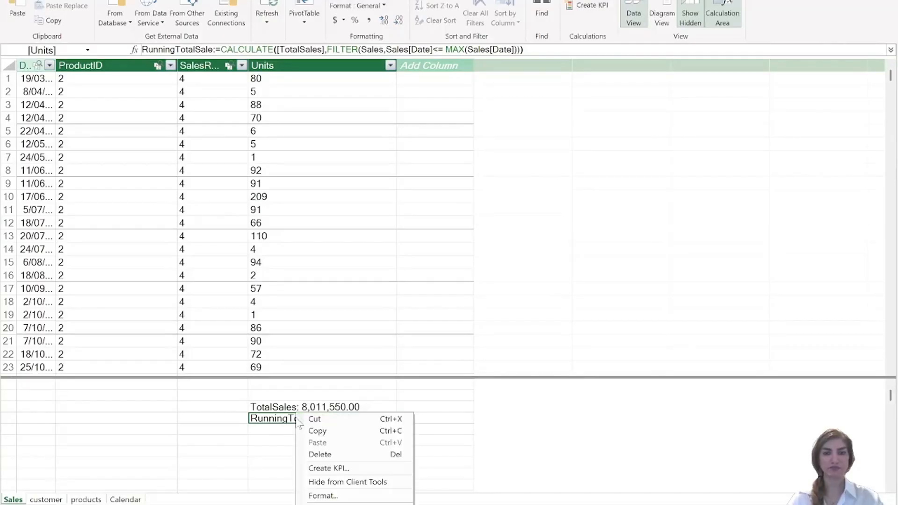
left_click(327, 495)
left_click(318, 230)
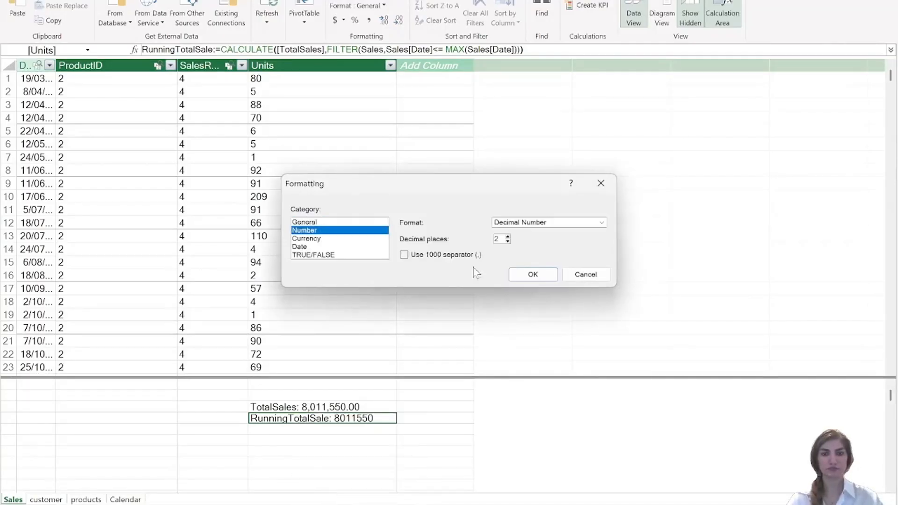
left_click(542, 278)
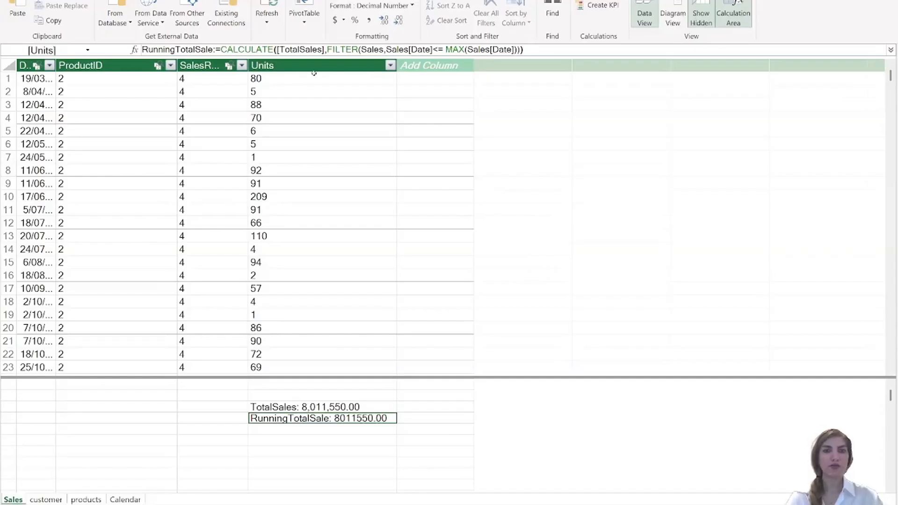
- Create a PivotTable from the data model on a new worksheet, with the Calendar table's Date Hierarchy in the rows
left_click(309, 23)
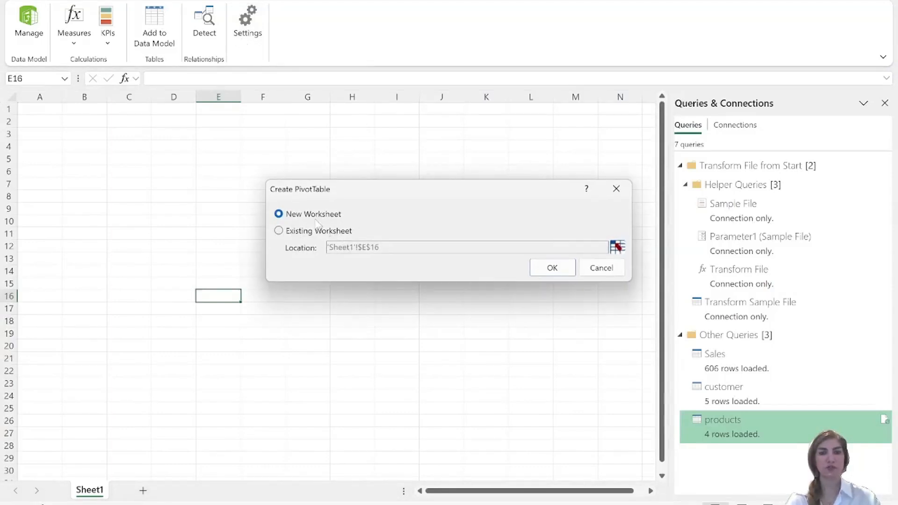
left_click(553, 274)
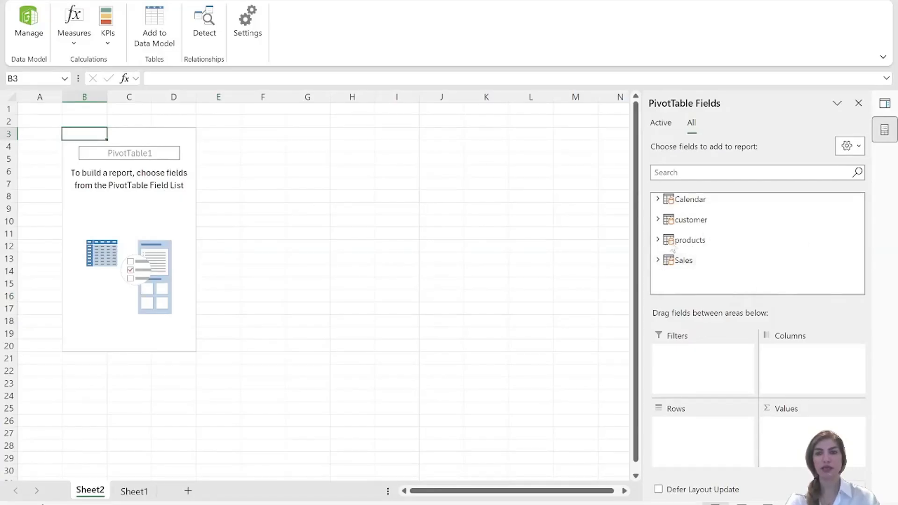
left_click(658, 199)
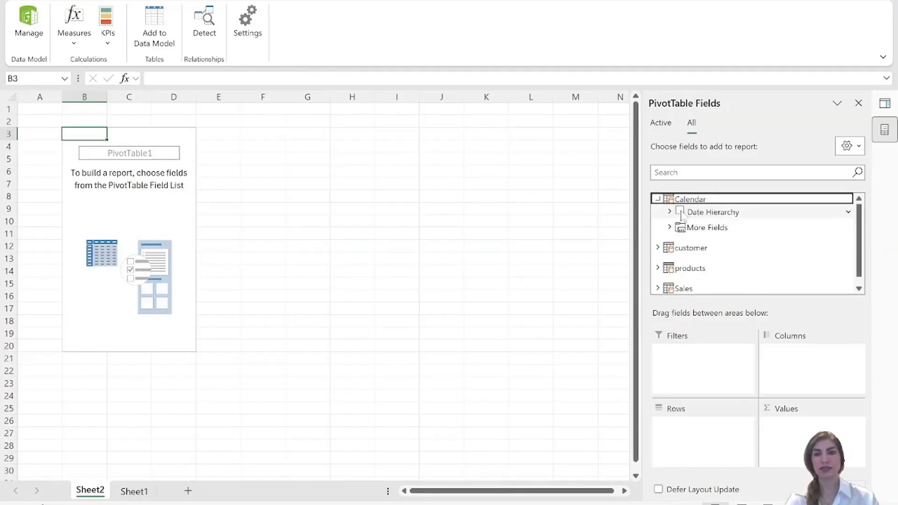
left_click_drag(685, 214, 690, 430)
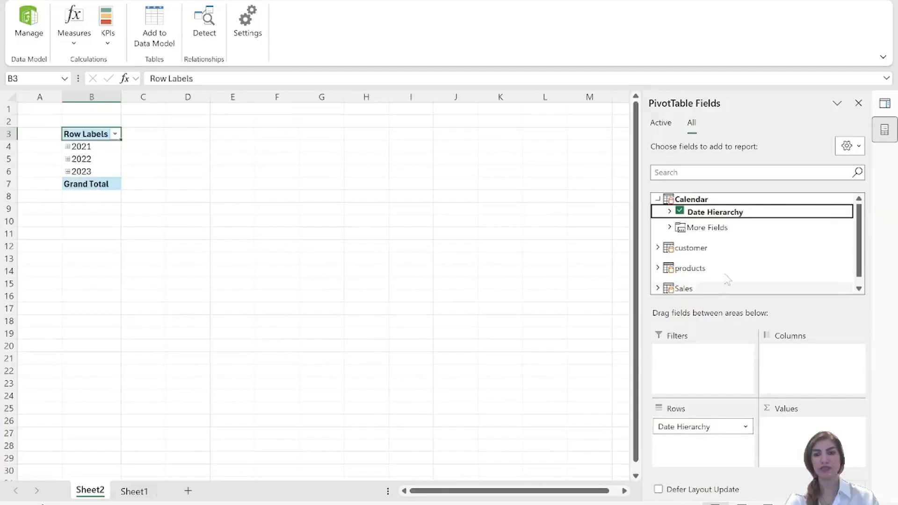
- Add the TotalSales measure from the Sales table to the PivotTable values, and expand 2021 and its January row
left_click_drag(858, 259, 858, 280)
left_click(658, 279)
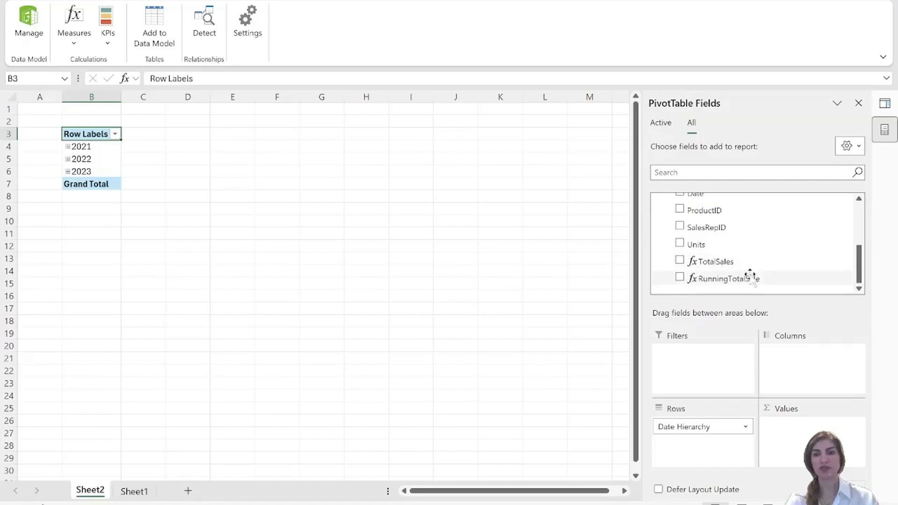
left_click(713, 262)
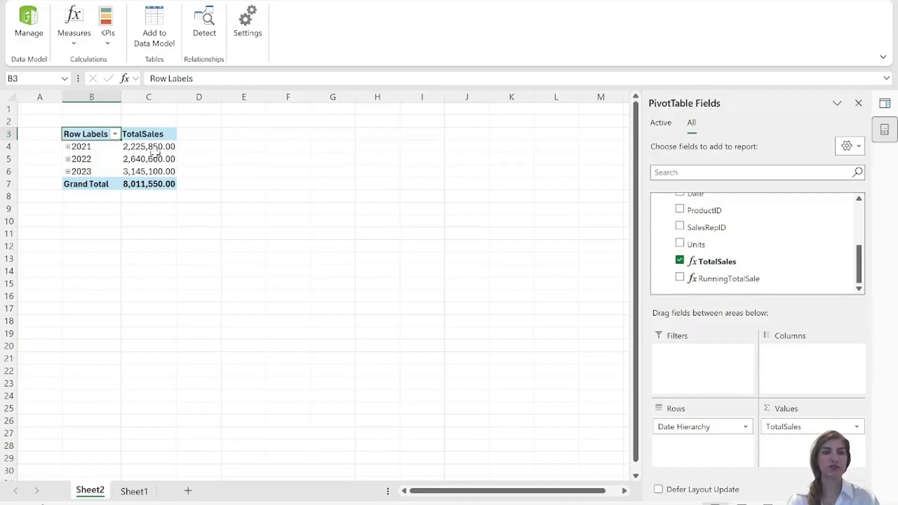
left_click(68, 147)
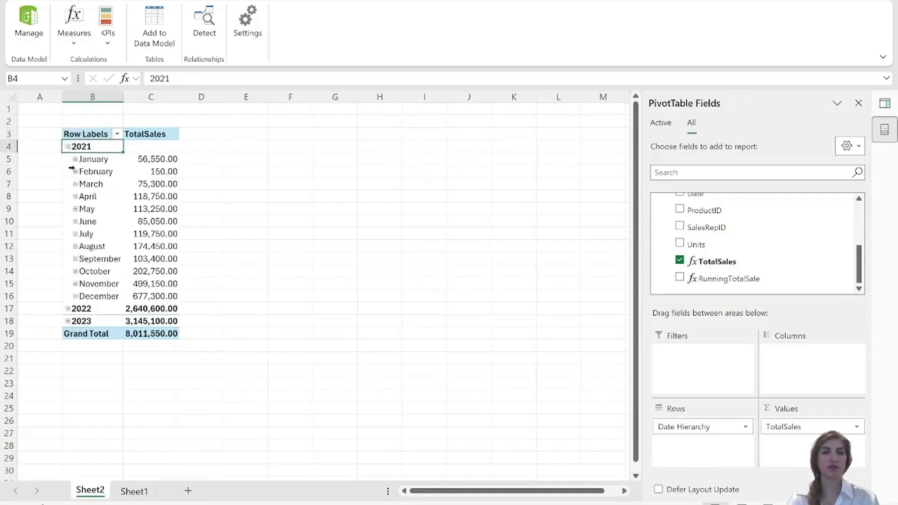
left_click(75, 159)
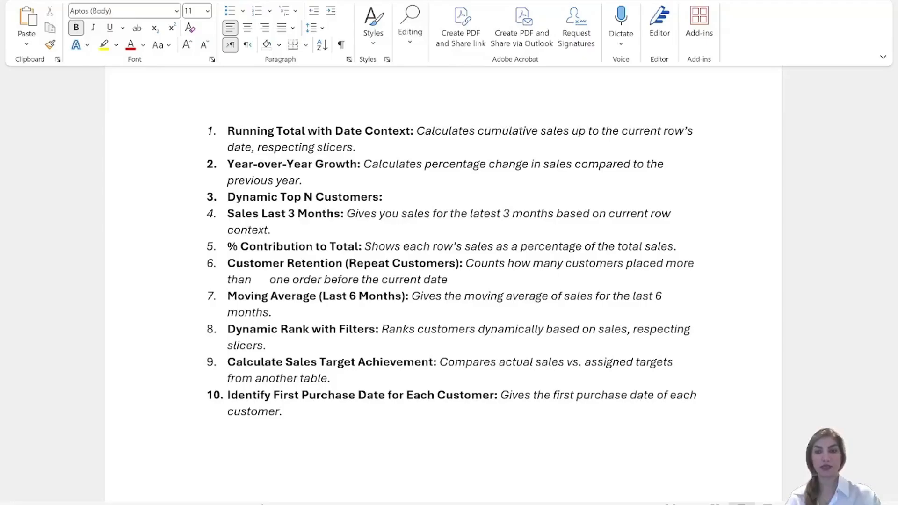
- Switch back to Power Pivot and start a measure named YOYTotalSaleChange in the cell below RunningTotalSale
mouse_move(673, 503)
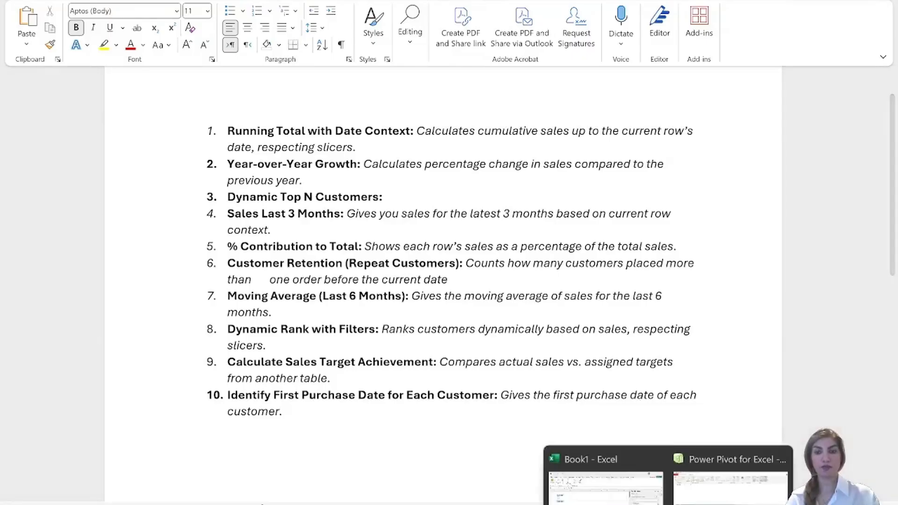
left_click(693, 483)
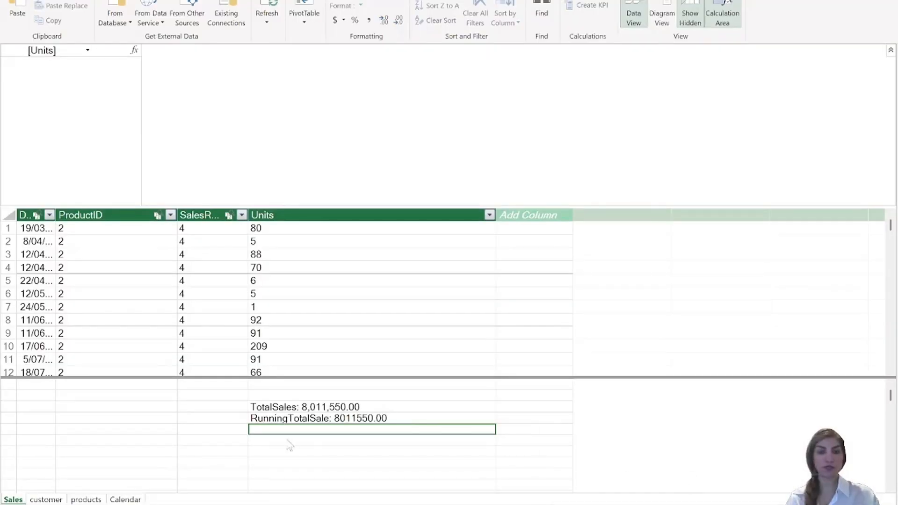
type("Y")
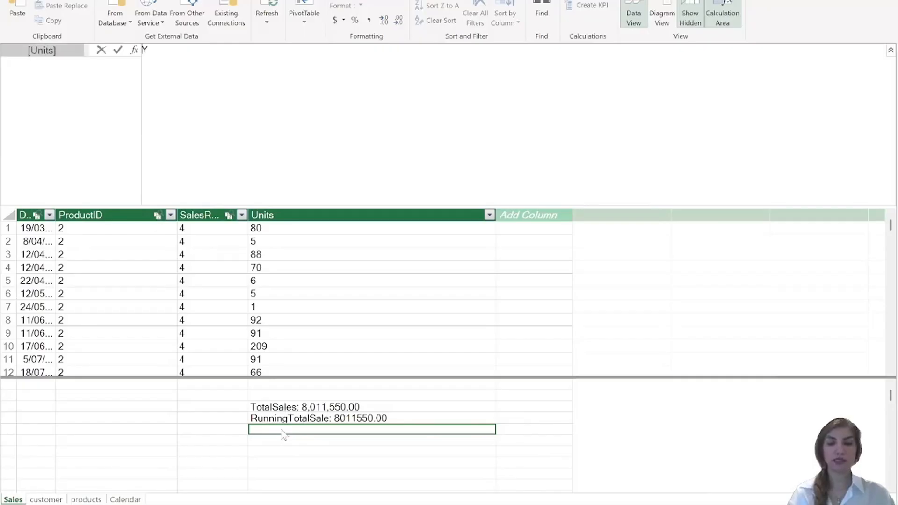
type("OYT")
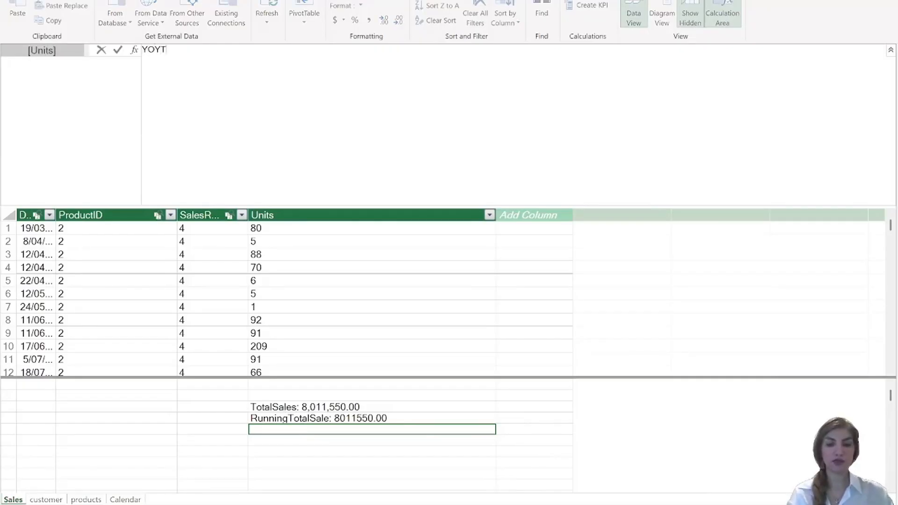
type("oita")
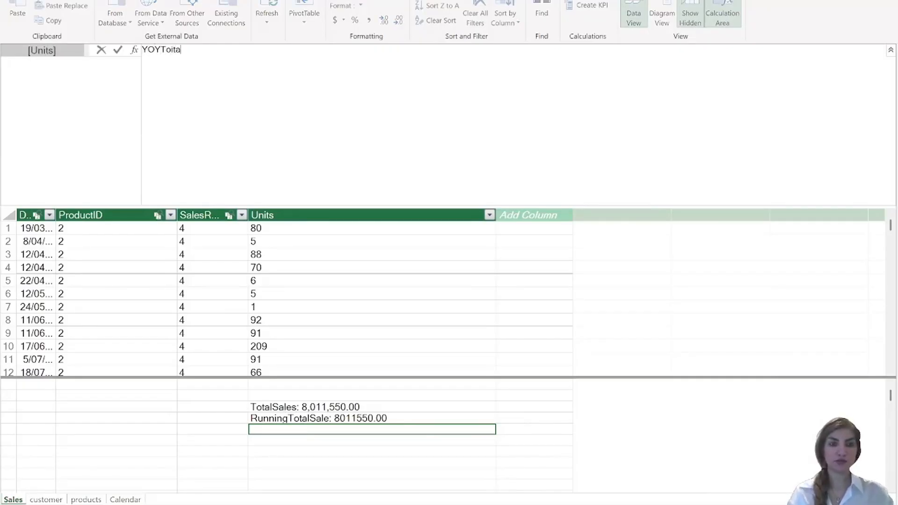
key("BackSpace")
key("BackSpace")
key("BackSpace")
type("tal")
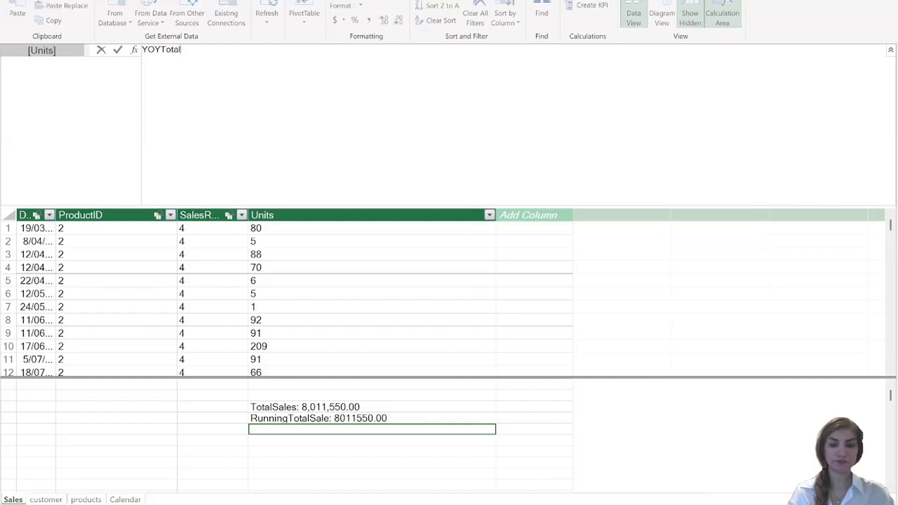
type("SaleCha")
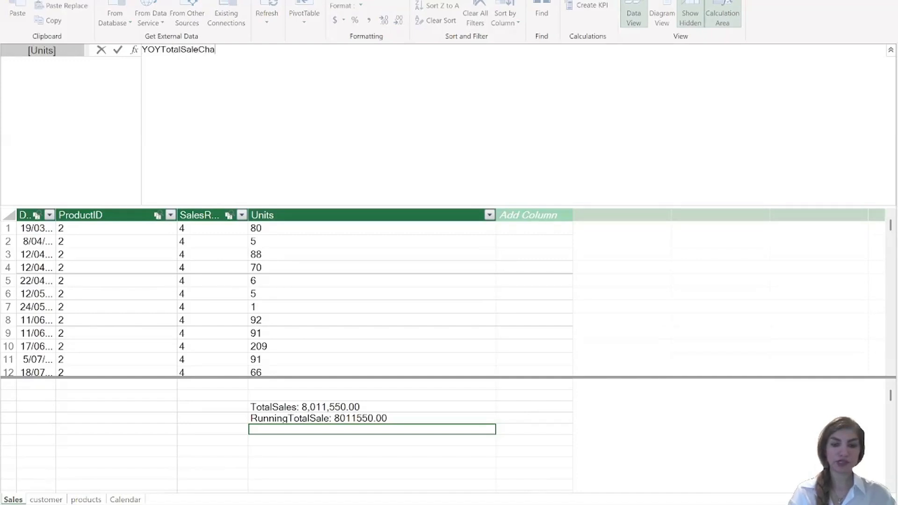
type("nge")
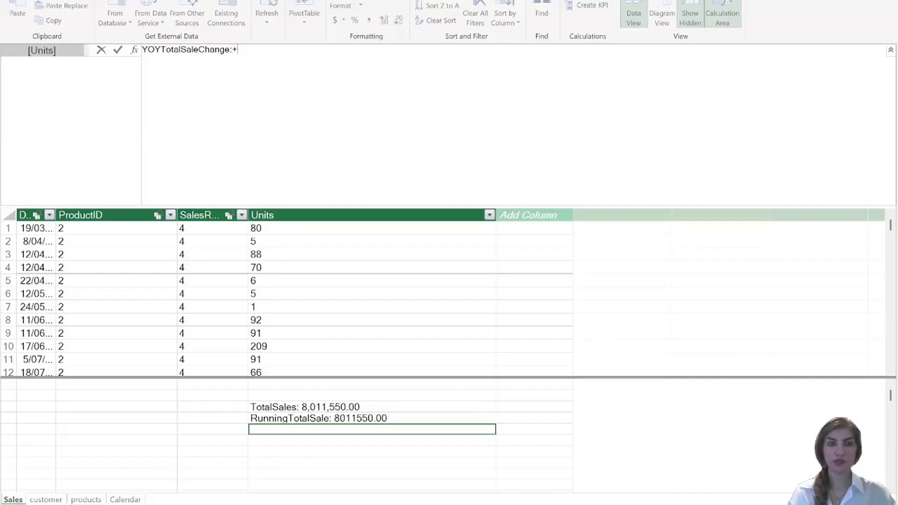
type(":= ")
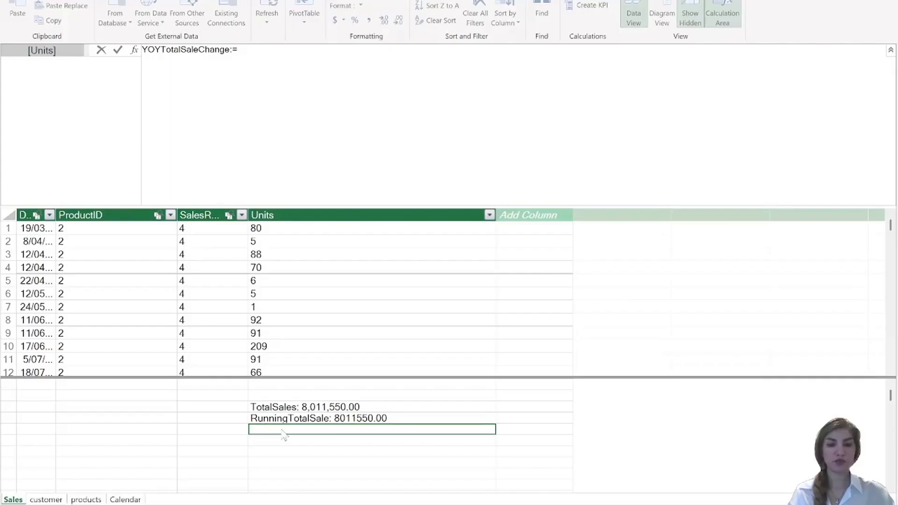
- Declare a variable named PreviousYearTotalSale on a new line of the YOYTotalSaleChange measure
type("VAR")
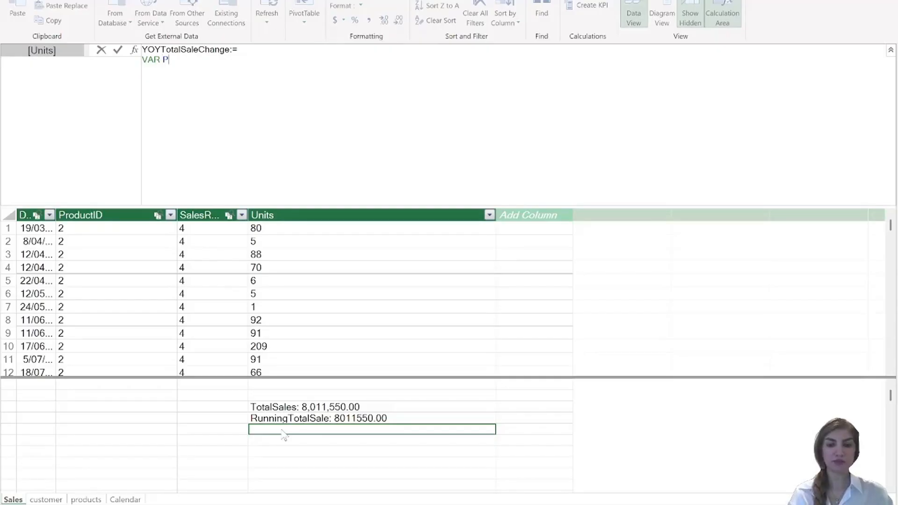
type(" Previ")
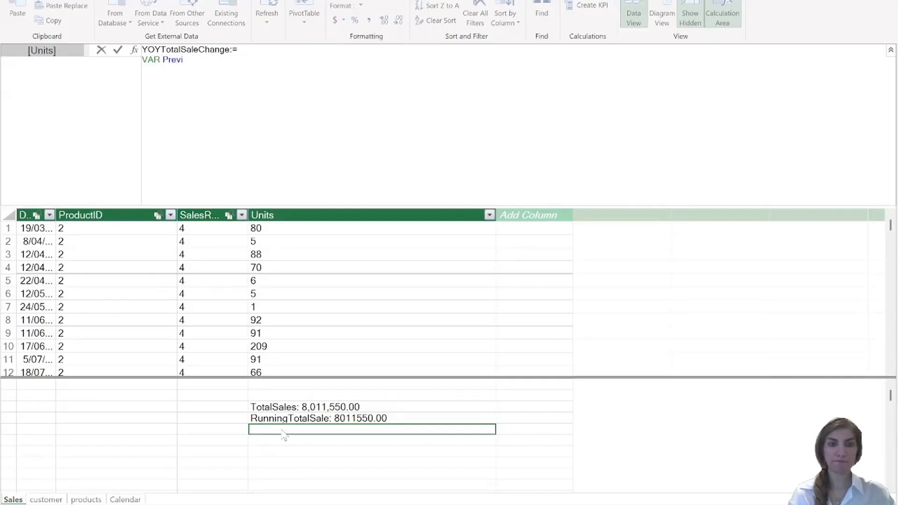
key("BackSpace")
type("iousYearTota")
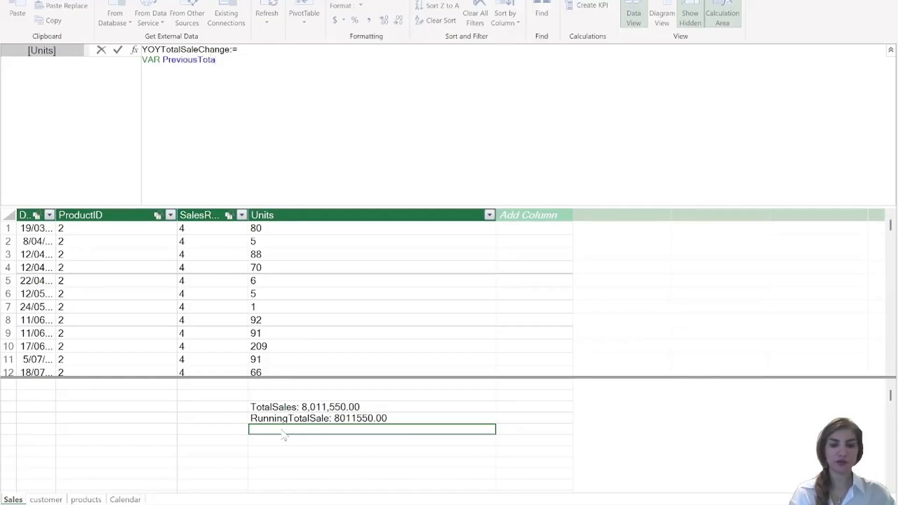
type("lS")
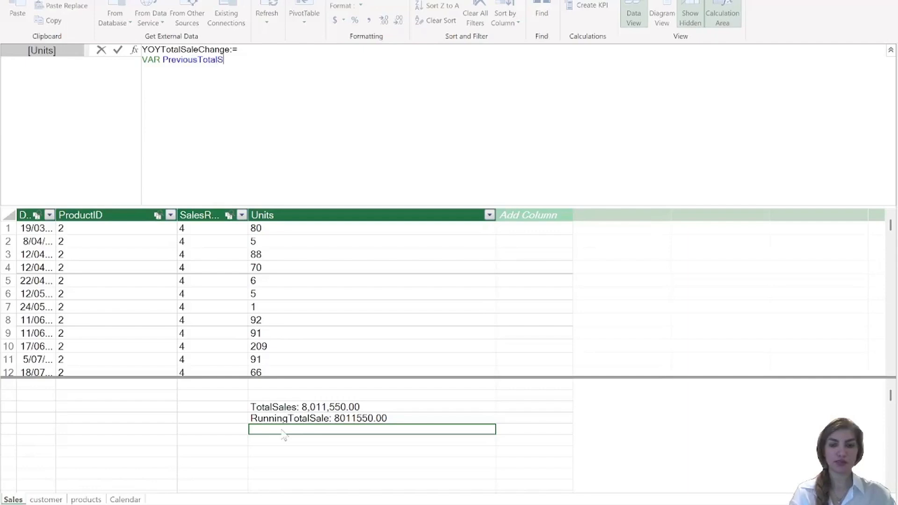
type("ale")
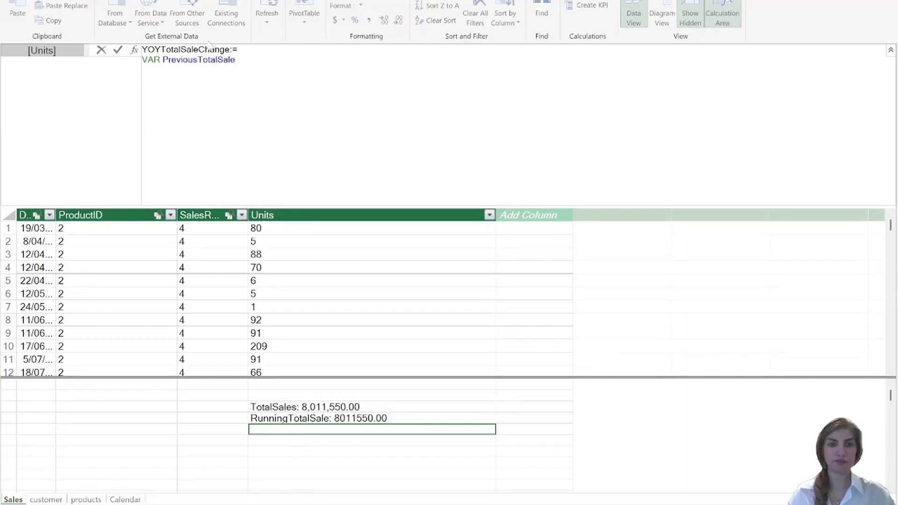
left_click(197, 60)
type("Year")
key("End")
type("=")
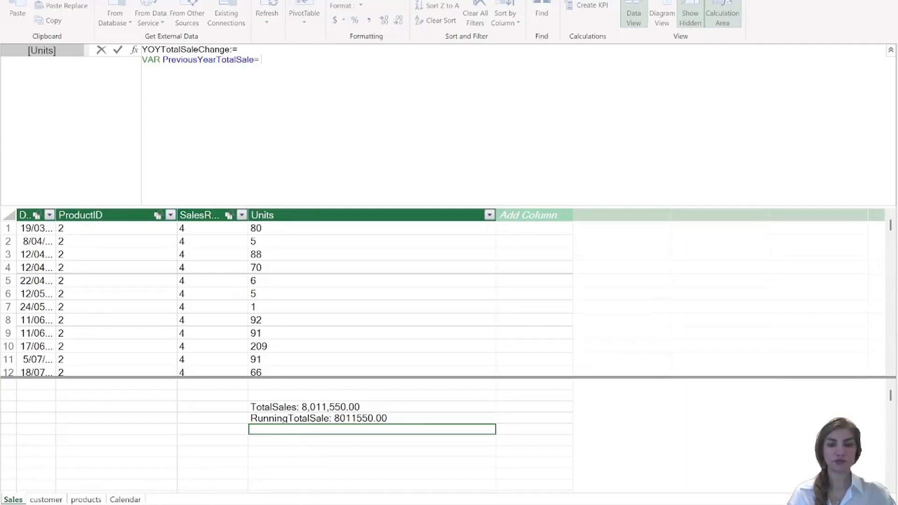
- Start the variable's expression with CALCULATE, using the [TotalSales] measure as its first argument
type(" calc")
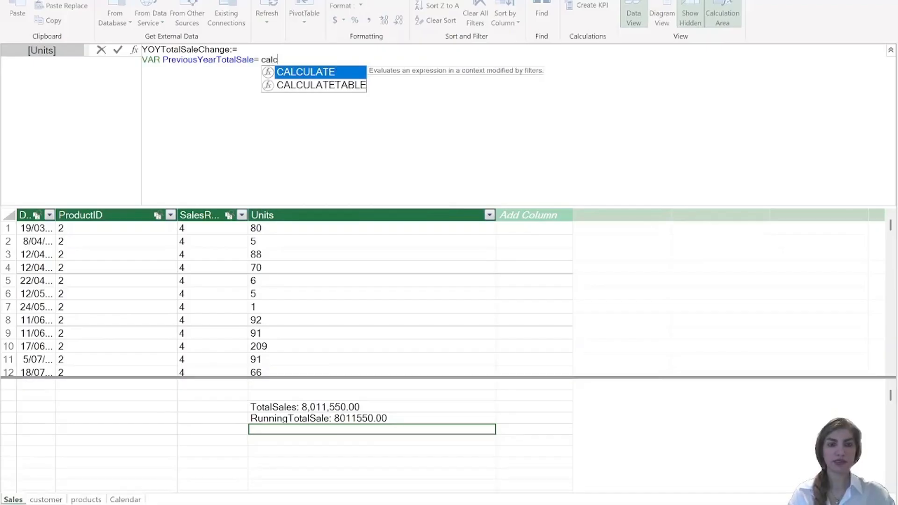
key("Tab")
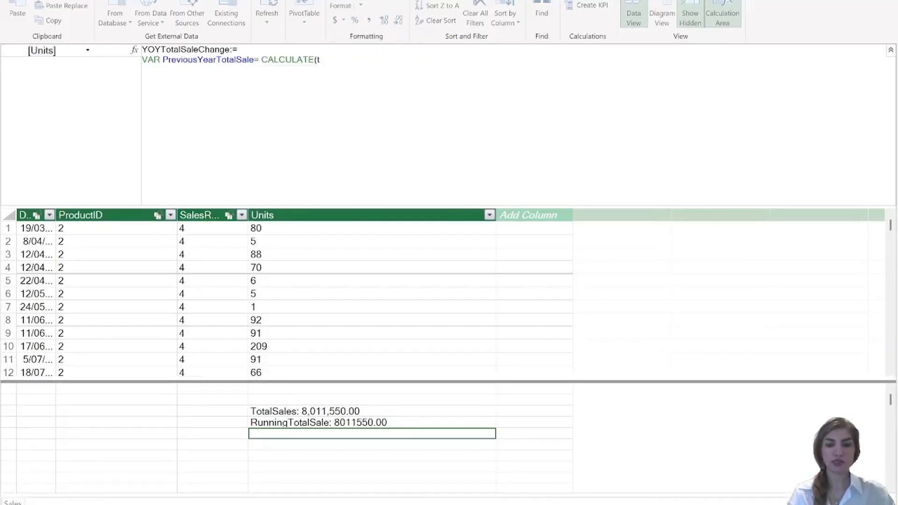
type("tota")
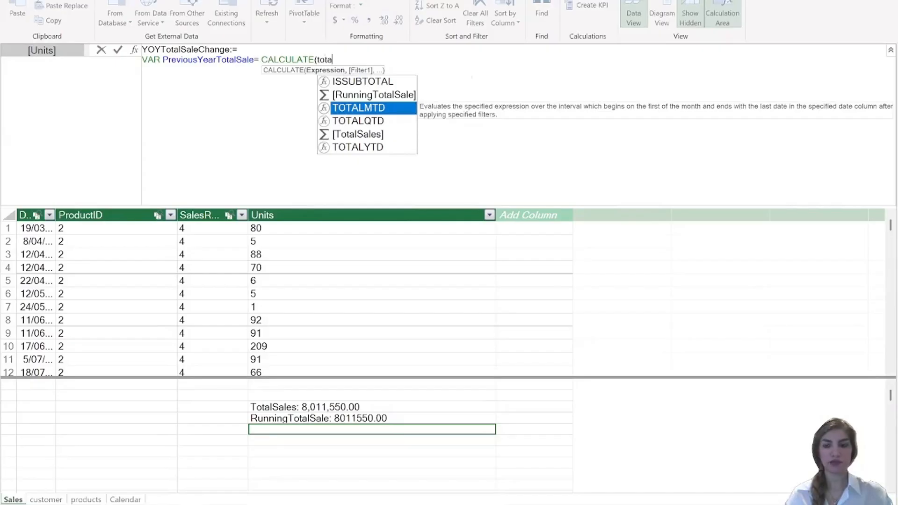
key("Down")
key("Down")
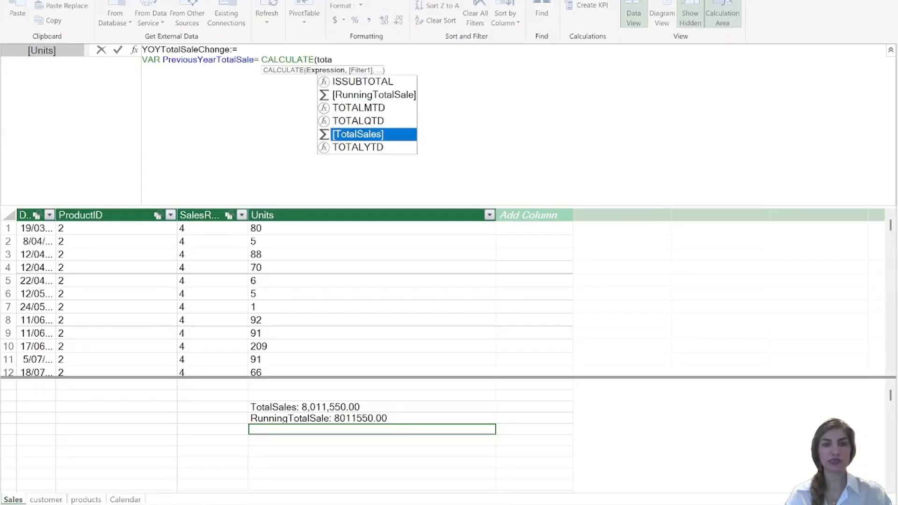
key("Tab")
type(",")
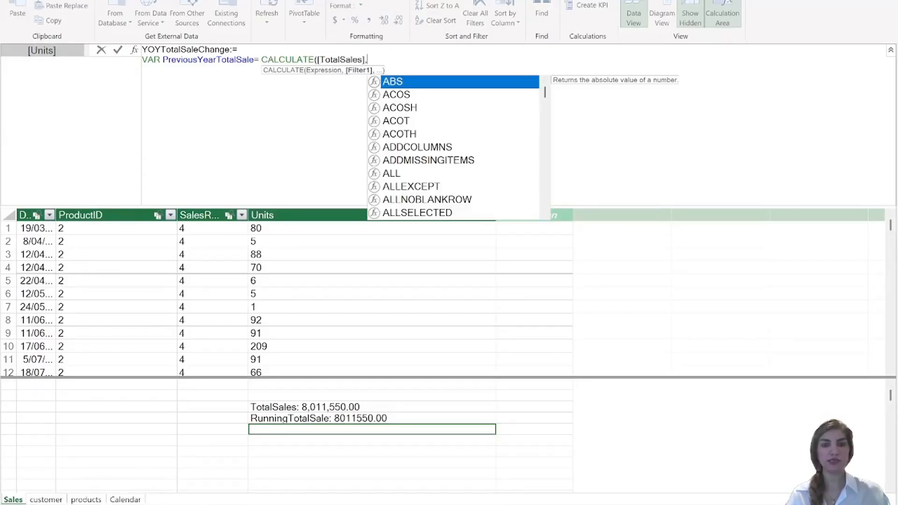
- Complete the CALCULATE expression with the filter SAMEPERIODLASTYEAR(Sales[Date])
type("sam")
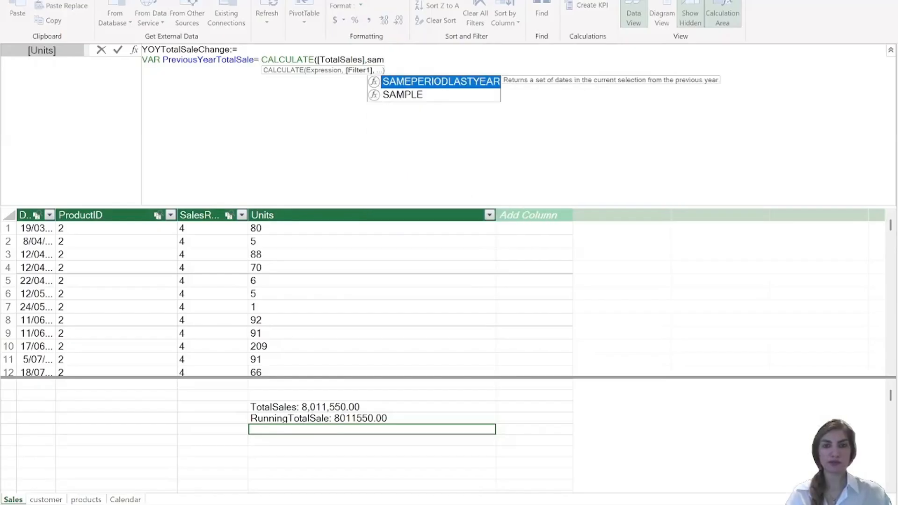
key("Tab")
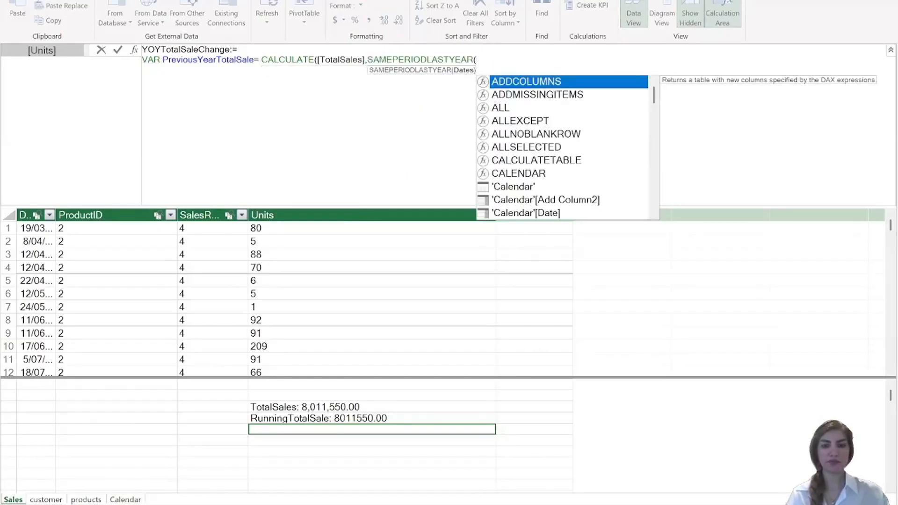
type("Sale")
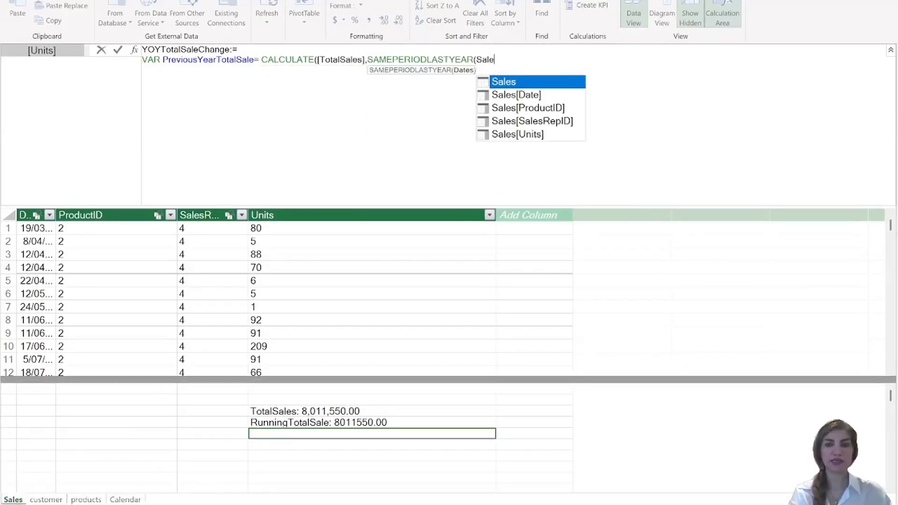
key("Down")
key("Tab")
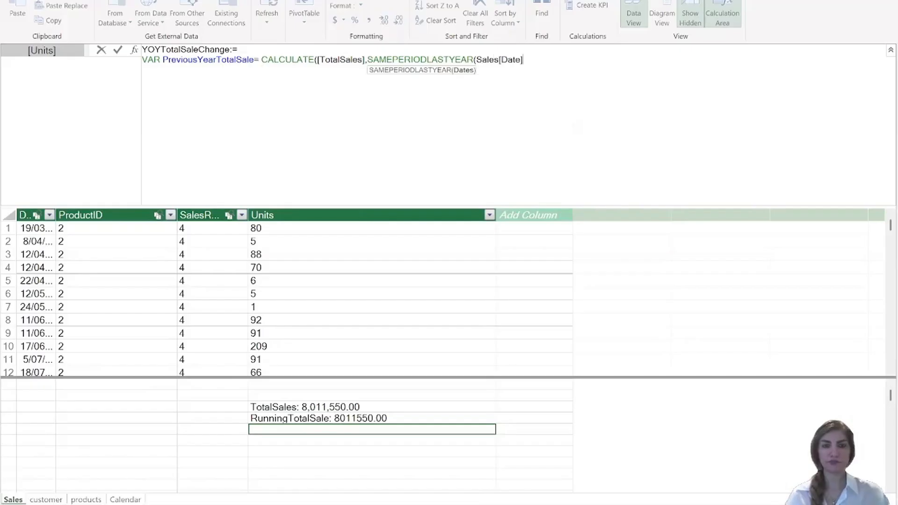
type("))")
- Add a RETURN line to the measure, followed by a DIVIDE function whose numerator starts with [TotalSales]
key("alt+Return")
type("R")
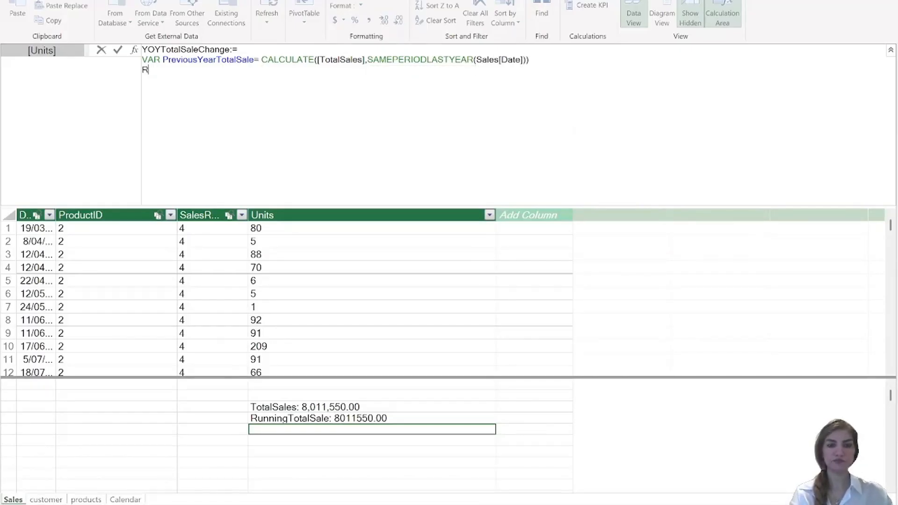
type("eETURN")
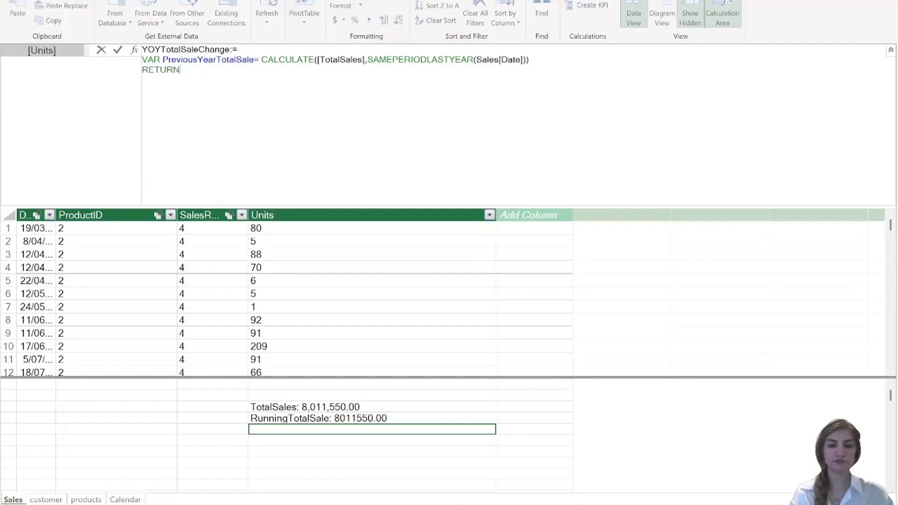
key("alt+Return")
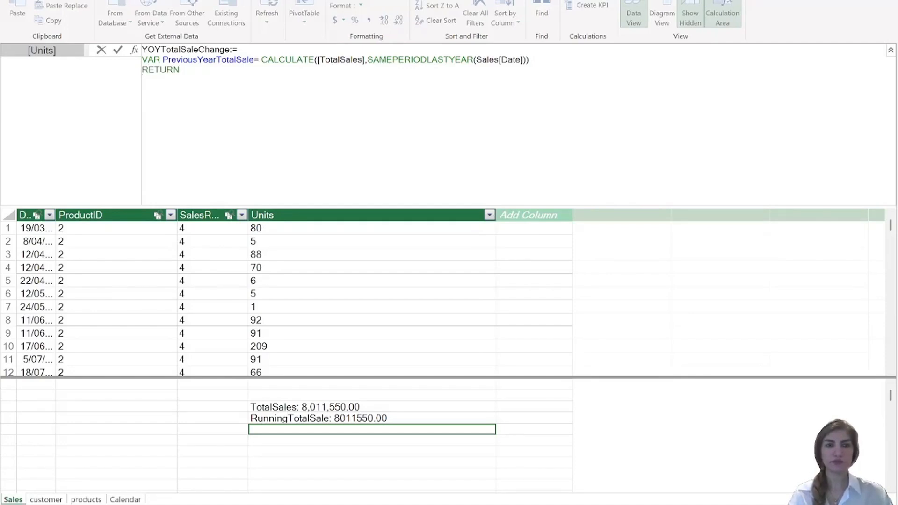
type("DIV")
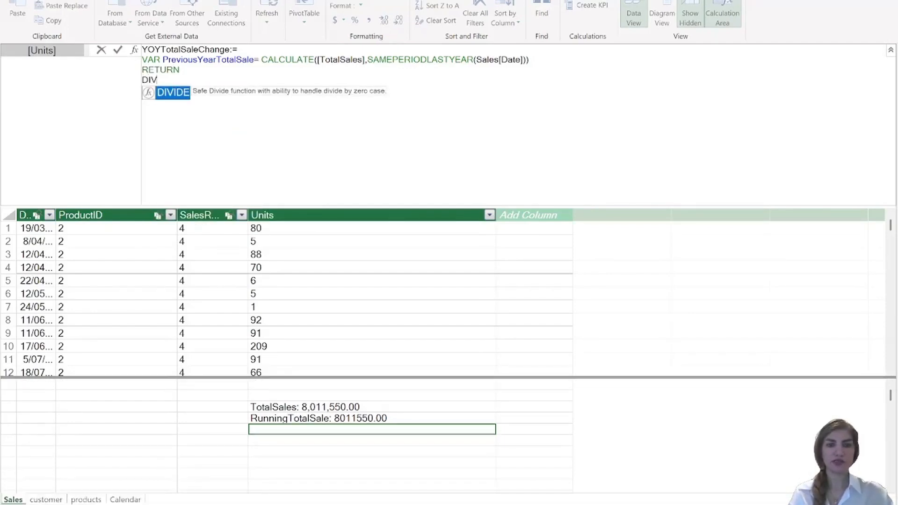
key("Tab")
type("Tot")
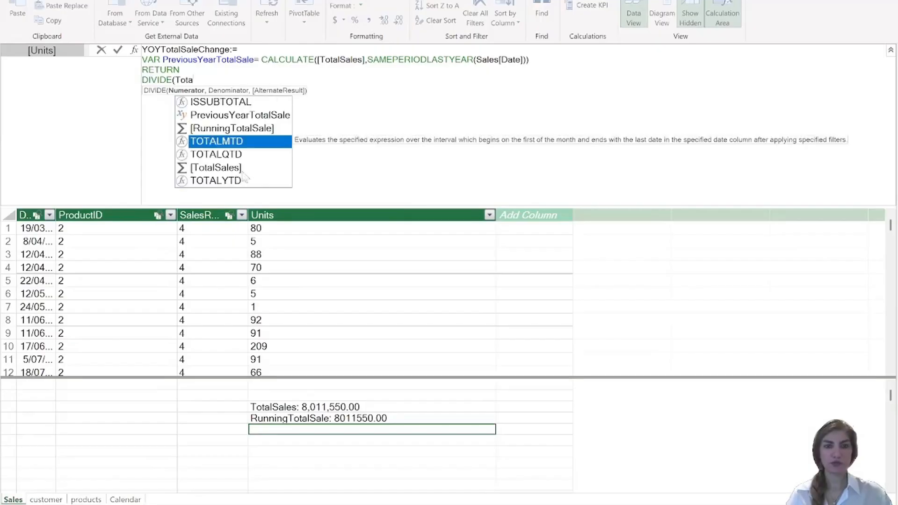
key("Down")
key("Down")
key("Tab")
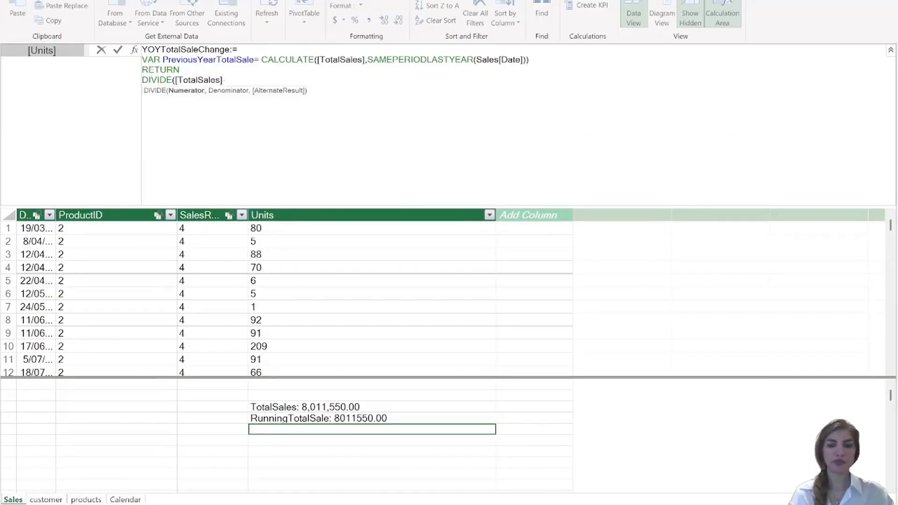
- Subtract PreviousYearTotalSale from [TotalSales] to complete the DIVIDE numerator
type("Pre")
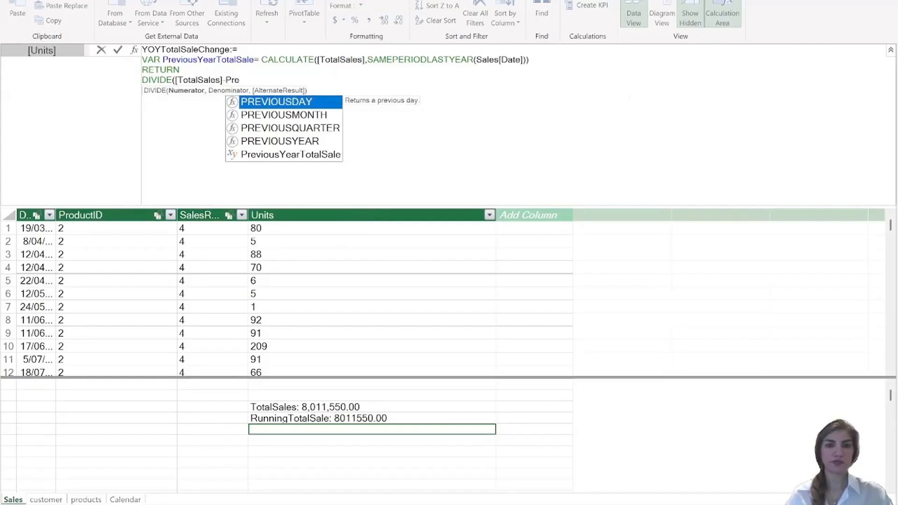
key("Down")
key("Down")
key("Down")
key("Down")
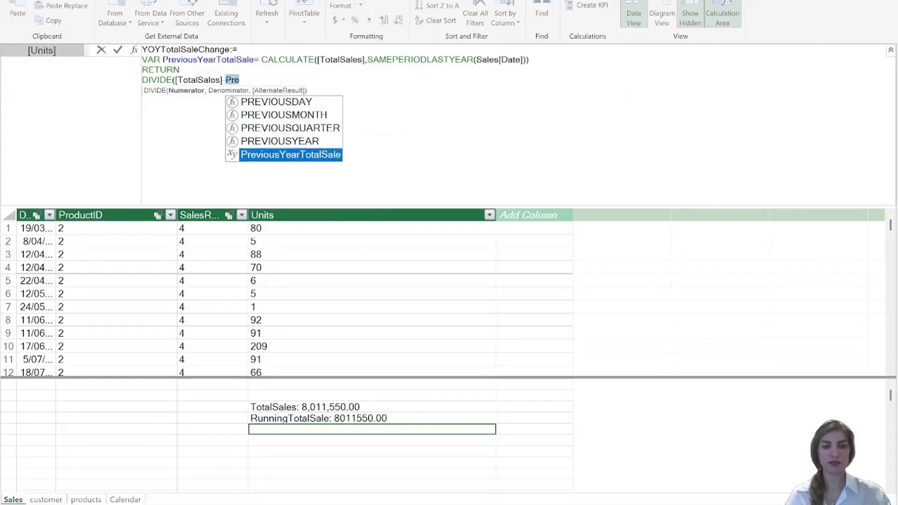
key("Tab")
type(",")
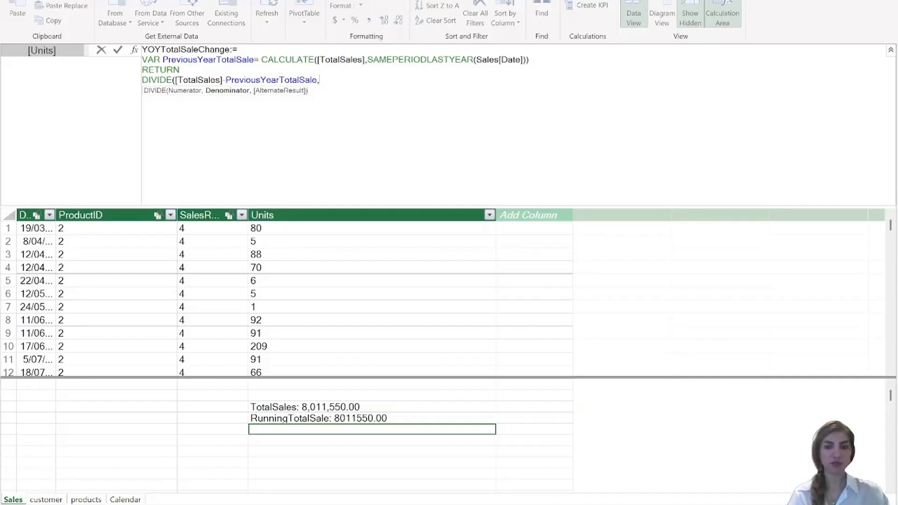
- Finish the DIVIDE with PreviousYearTotalSale as the denominator, commit the YOYTotalSaleChange measure and format it as a percentage
type("pre")
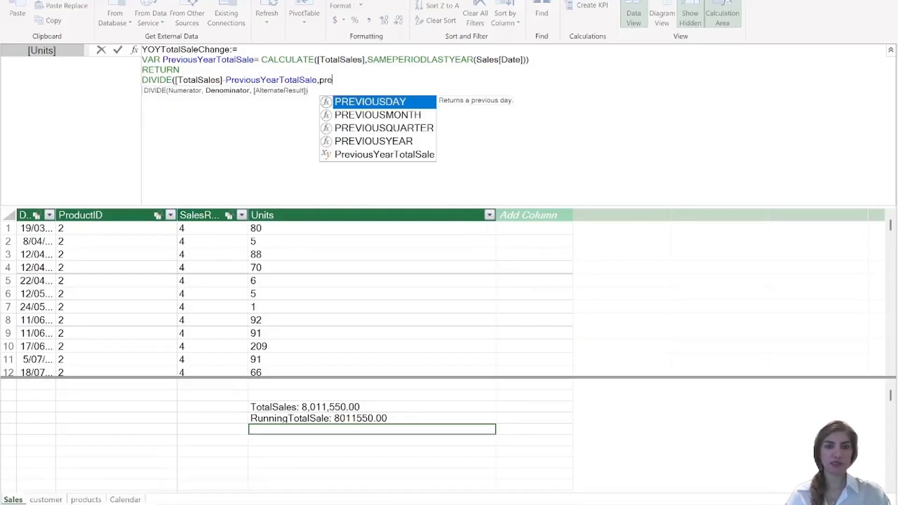
key("Down")
key("Down")
key("Down")
key("Down")
key("Tab")
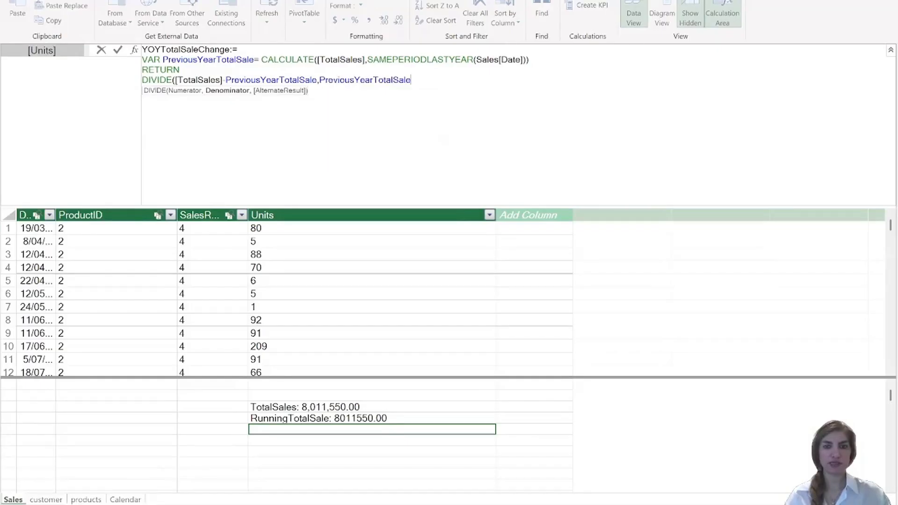
type(")")
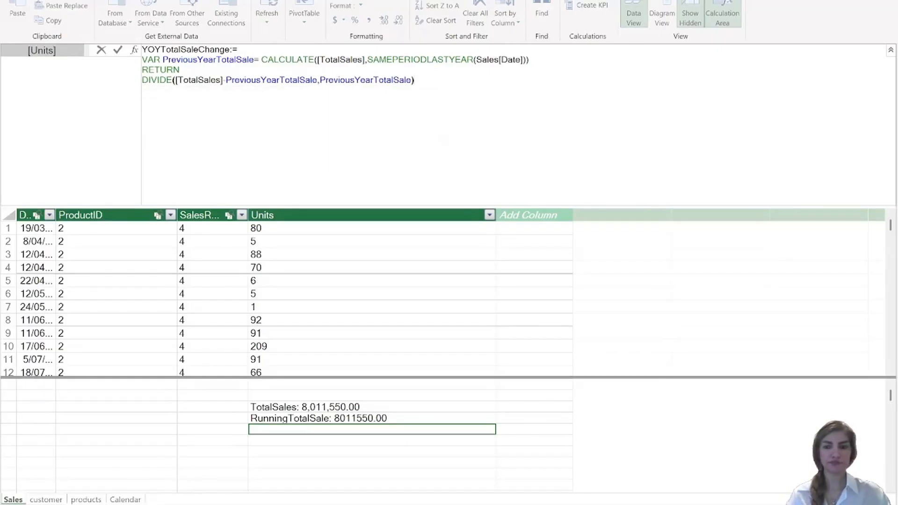
key("Return")
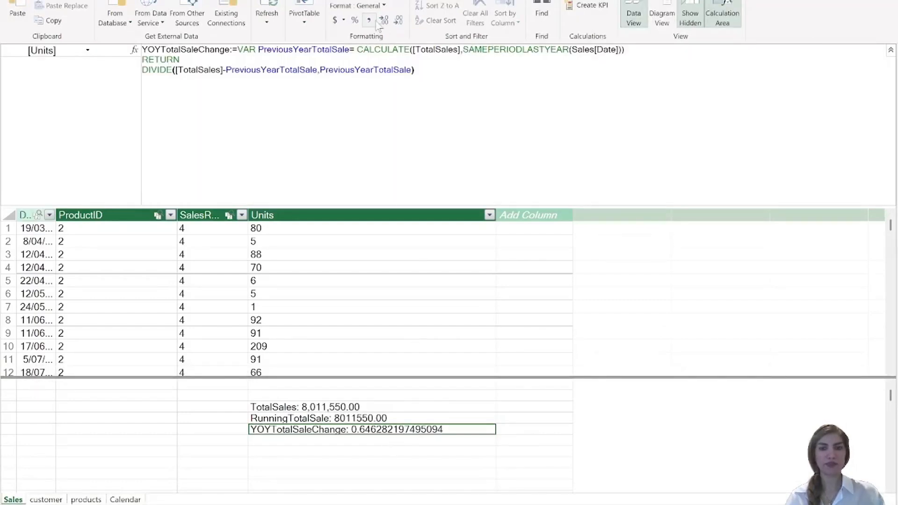
left_click(355, 21)
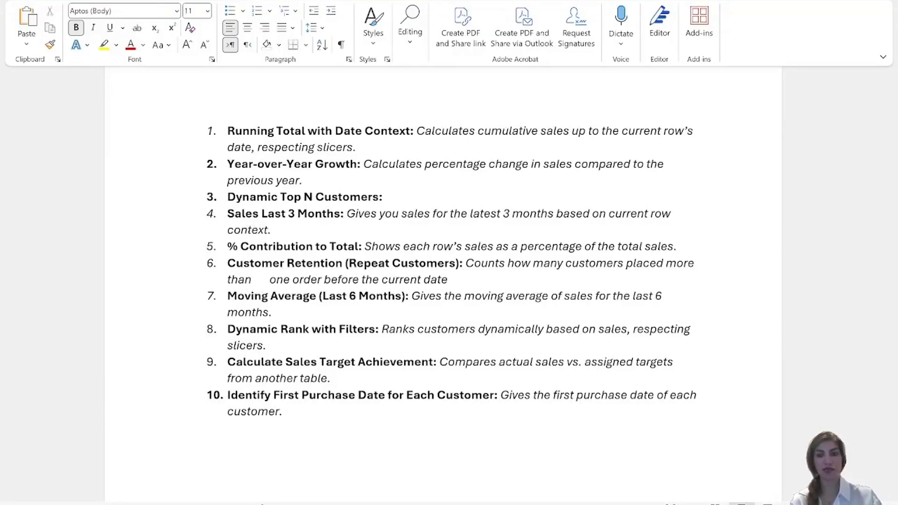
- Switch to the Power Pivot window and start a measure named TotalSaleLat3Month in the empty cell below YOYTotalSaleChange
mouse_move(715, 503)
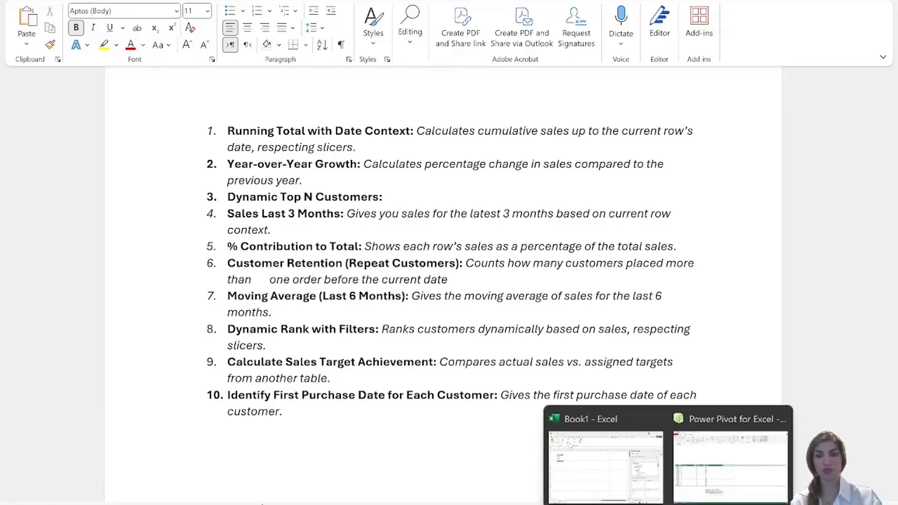
left_click(718, 484)
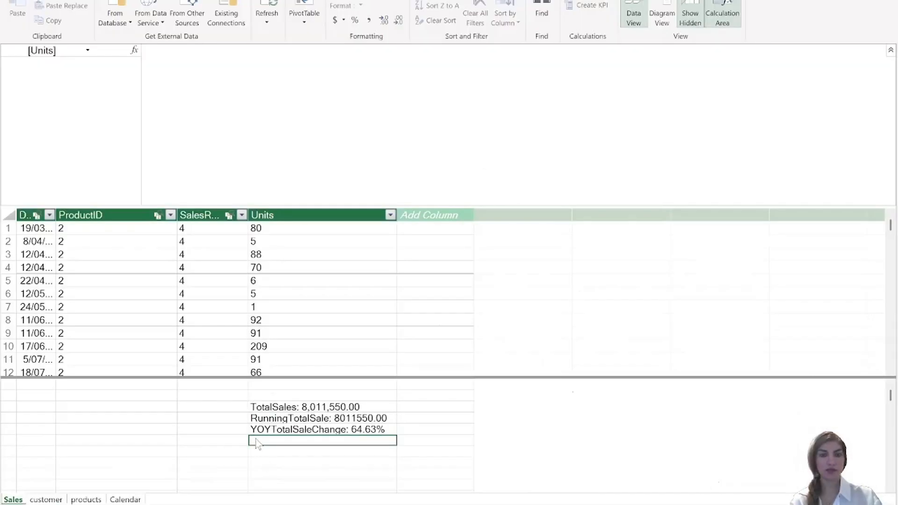
type("T")
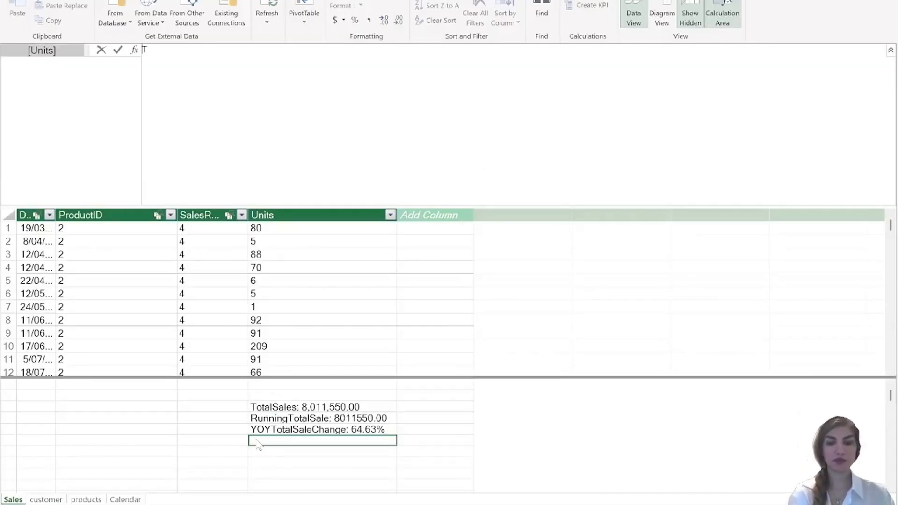
type("otalSal")
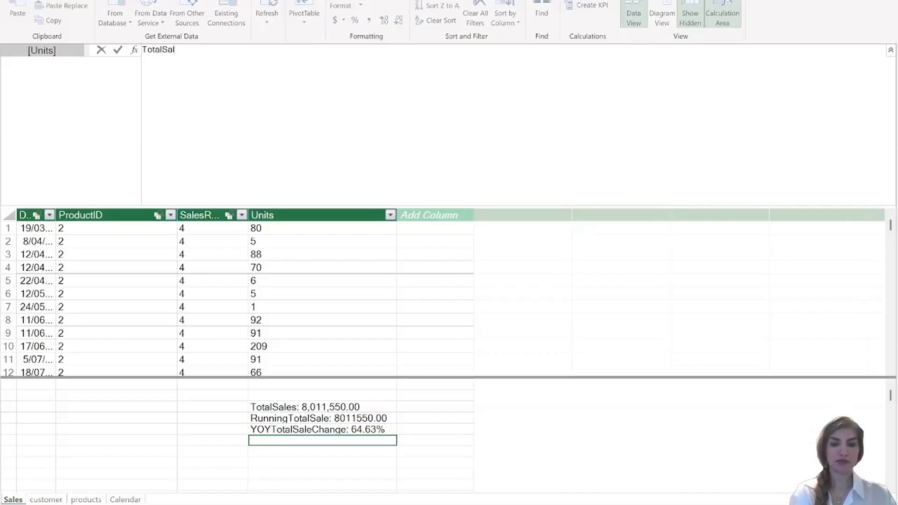
type("eLat")
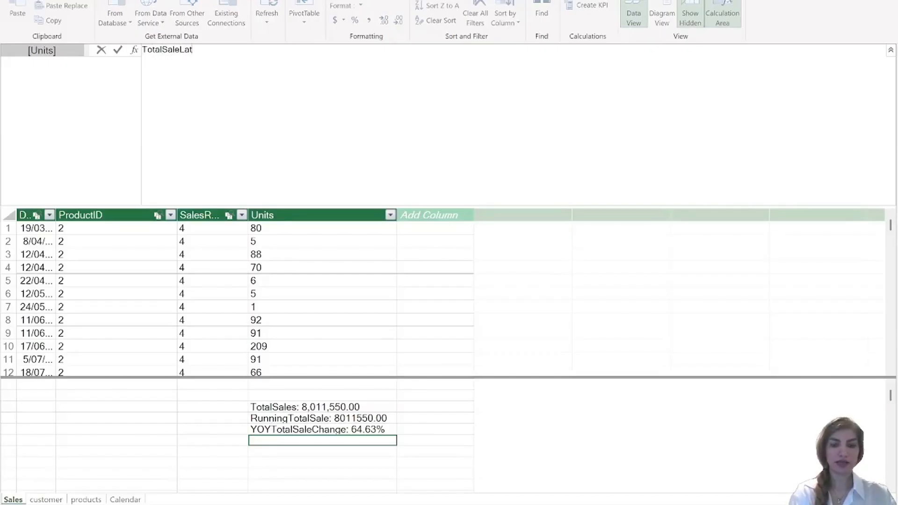
type("3Month")
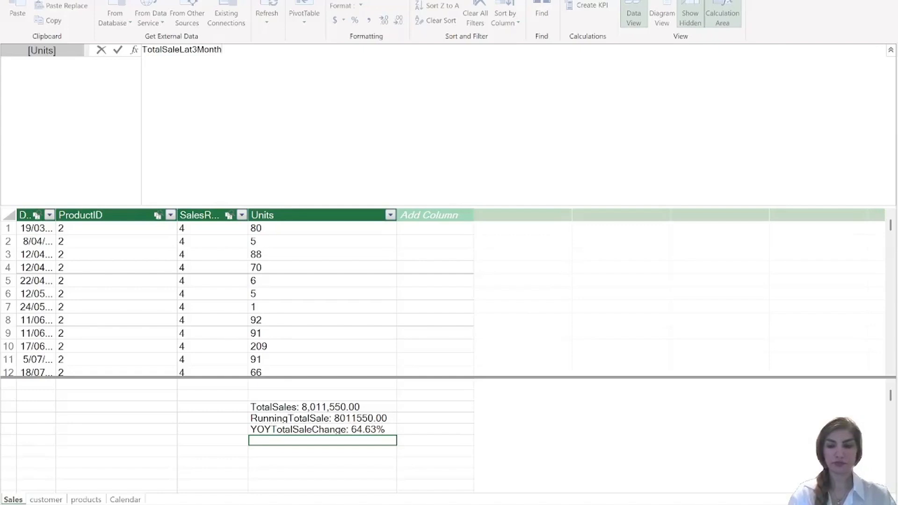
type(":=")
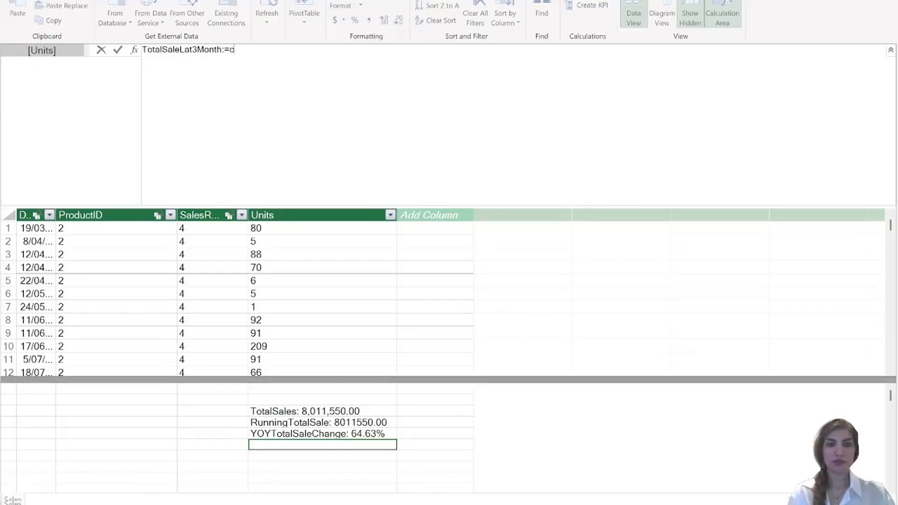
- Begin the measure's formula with a CALCULATE function that takes [TotalSales] as its expression
type("cal")
key("Tab")
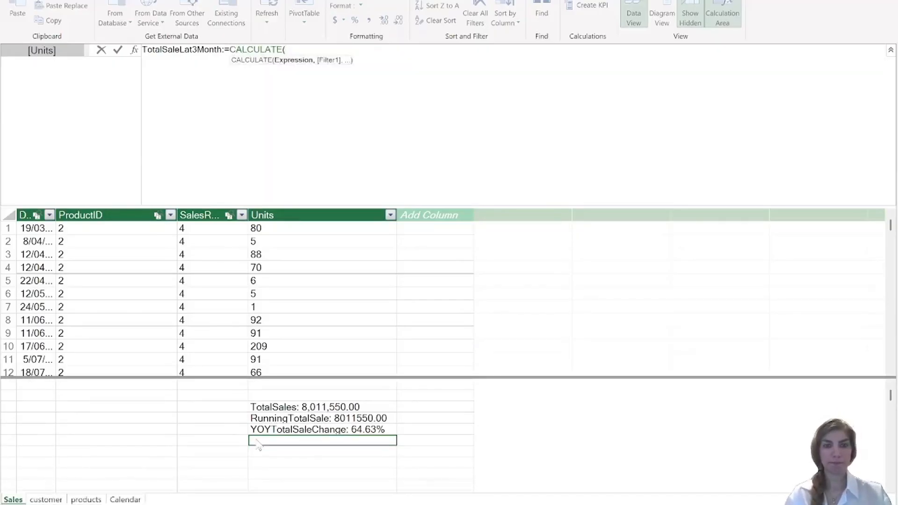
type("t")
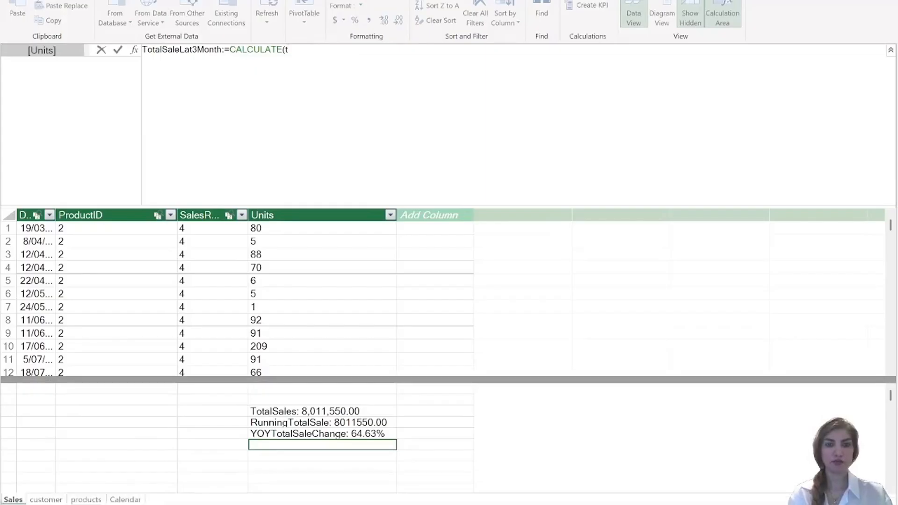
type("ota")
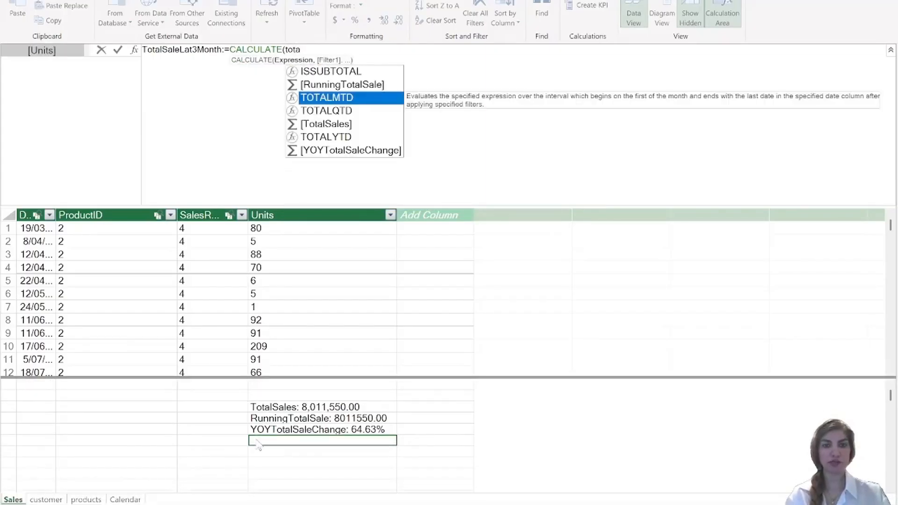
double_click(322, 127)
type(",")
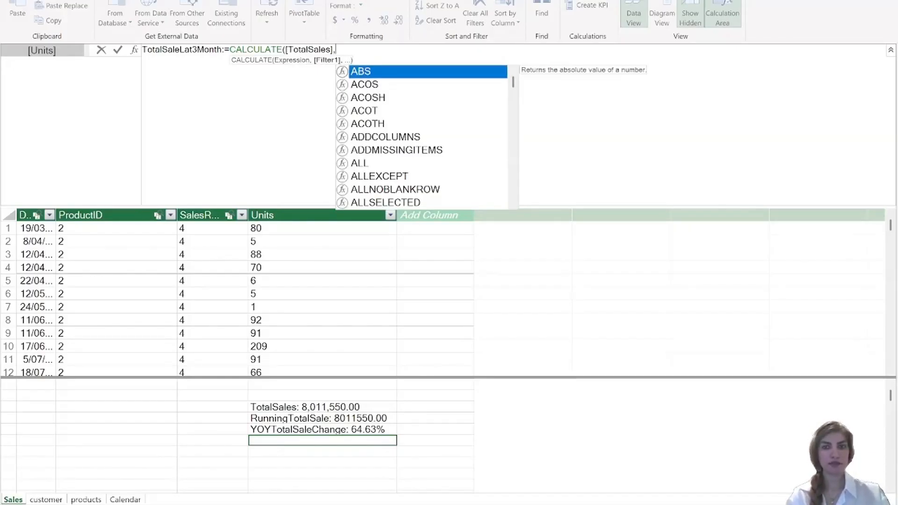
- Add a DATESINPERIOD filter to the CALCULATE function with Sales[Date] as its dates argument
type("dat")
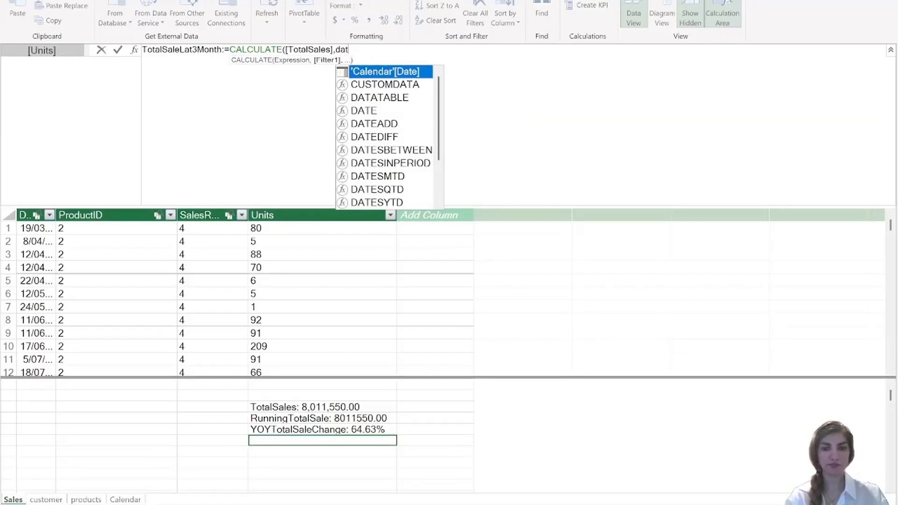
type("e")
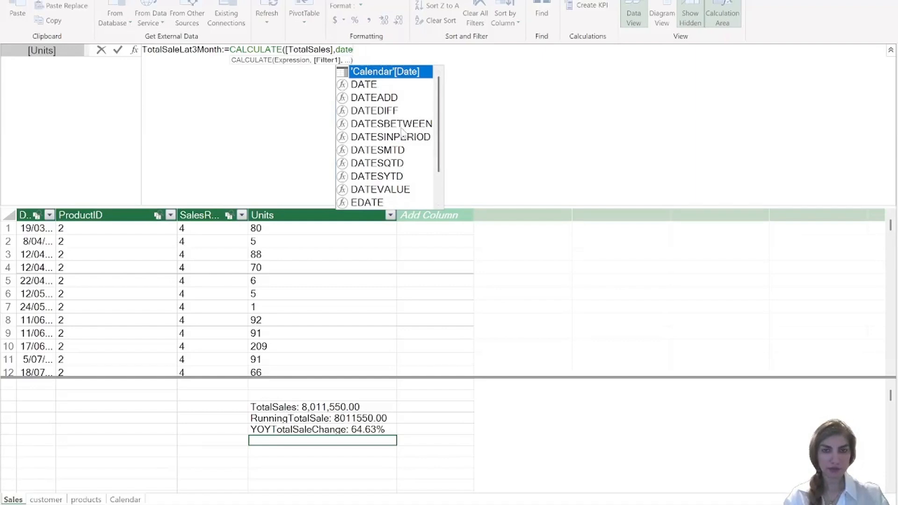
double_click(416, 137)
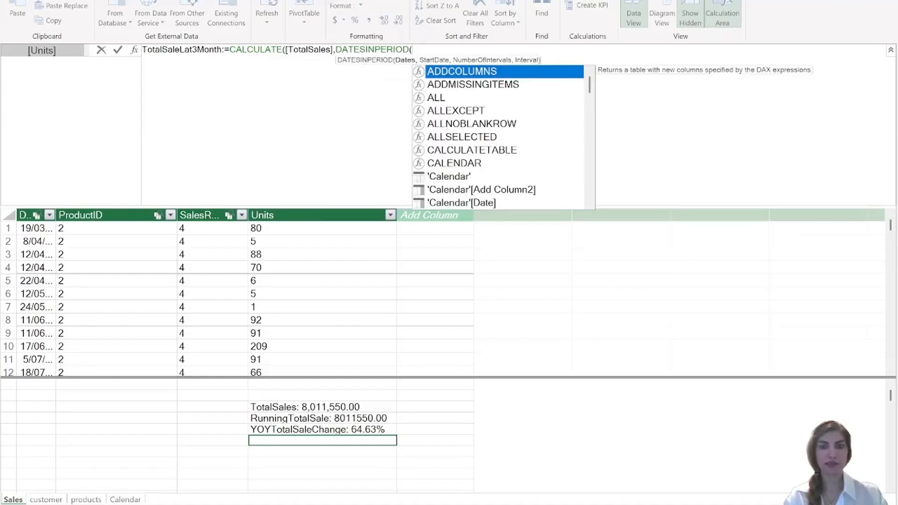
type("Sakle")
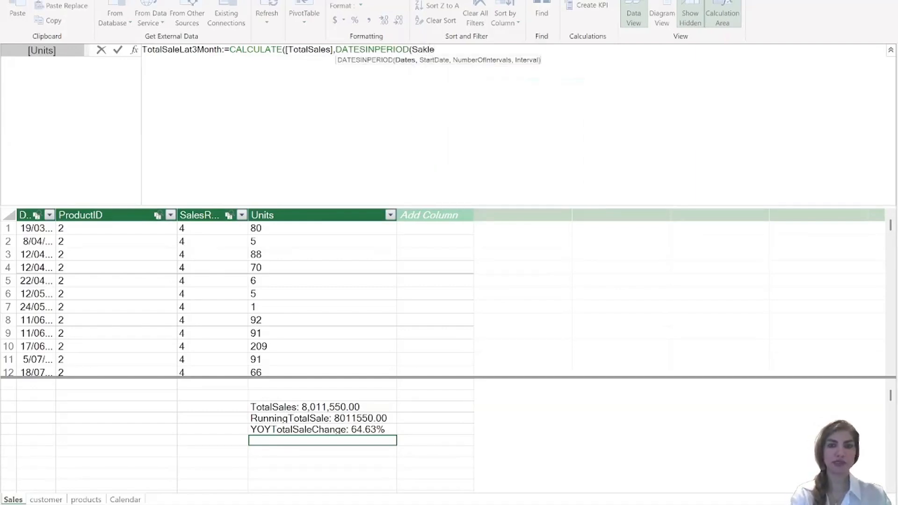
key("BackSpace")
key("BackSpace")
key("BackSpace")
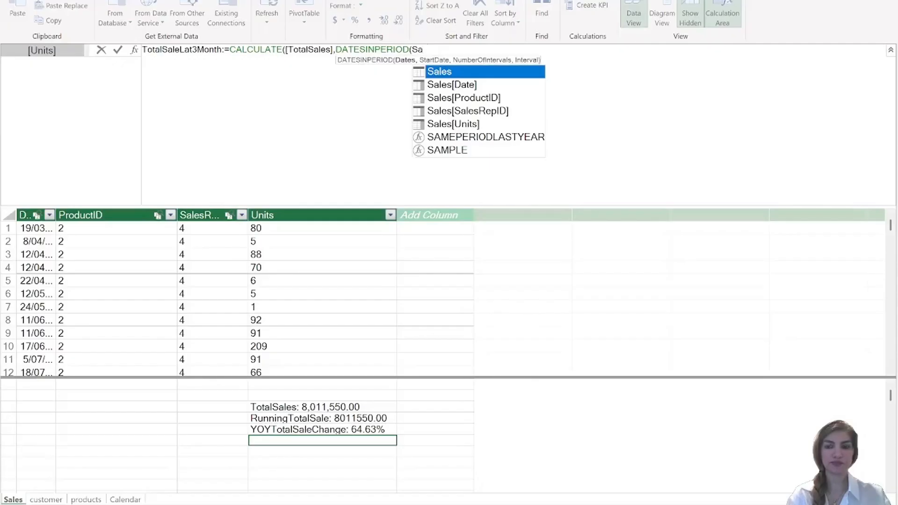
key("Down")
key("Tab")
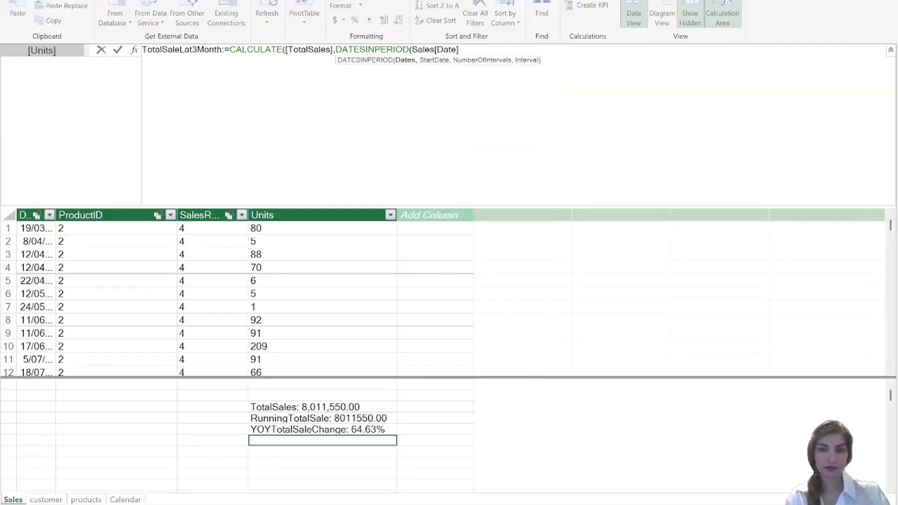
type(",")
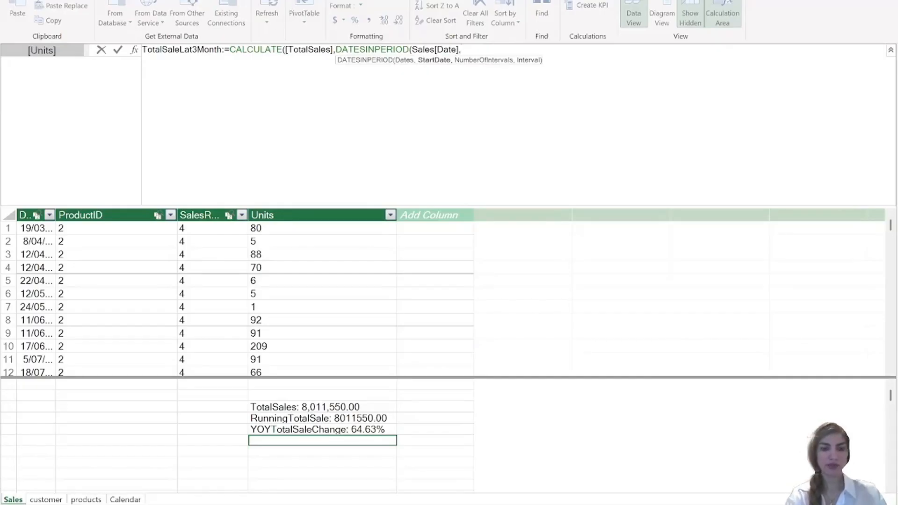
- Enter Max(Sales[Date]) as the start date of the DATESINPERIOD function
type("M")
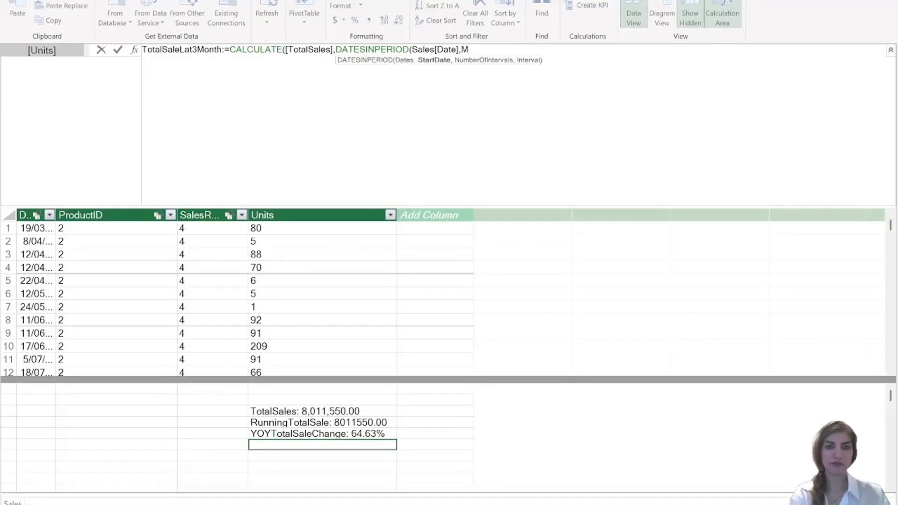
type("ax")
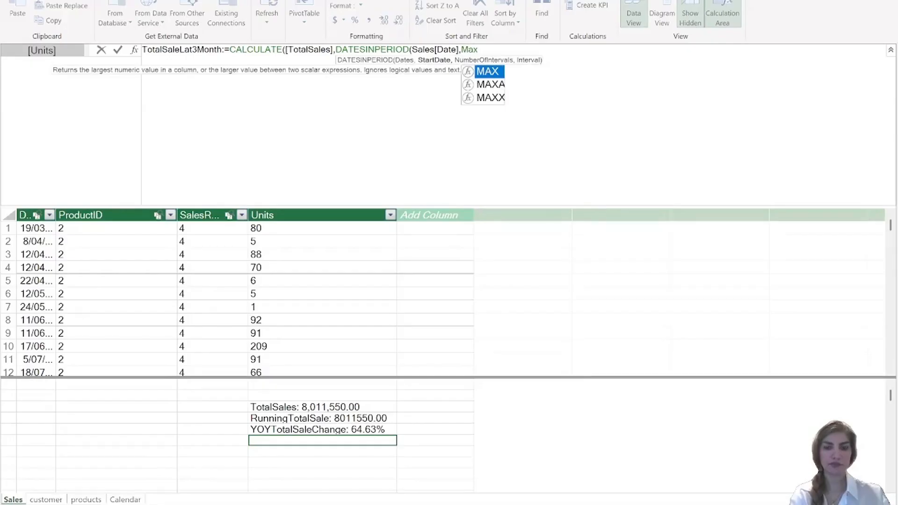
type("(s")
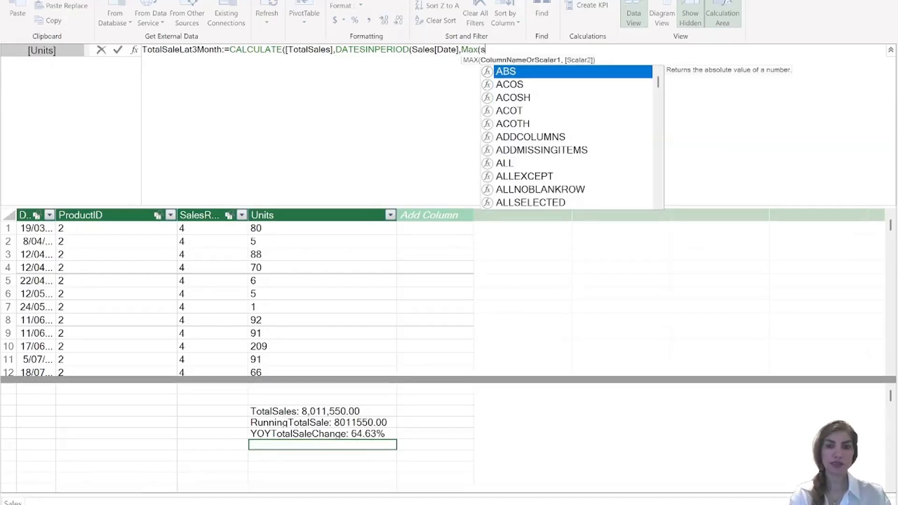
type("ale")
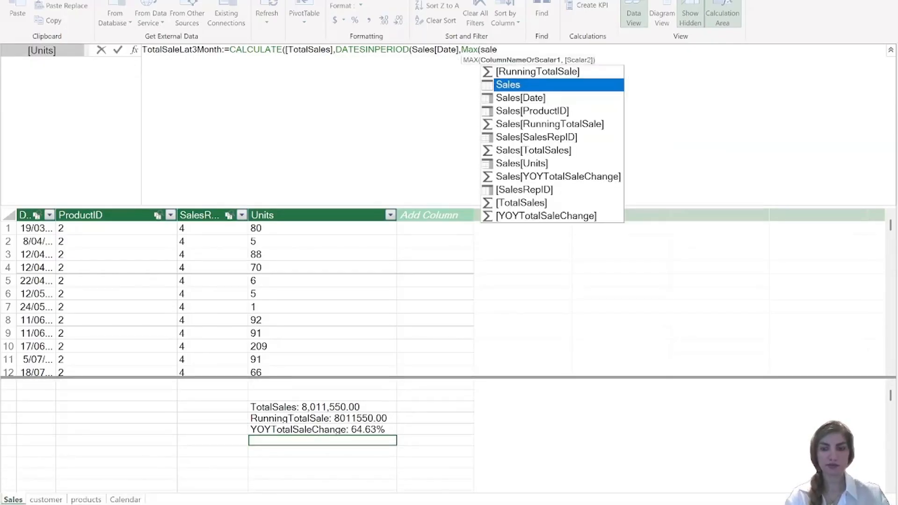
key("Down")
key("Tab")
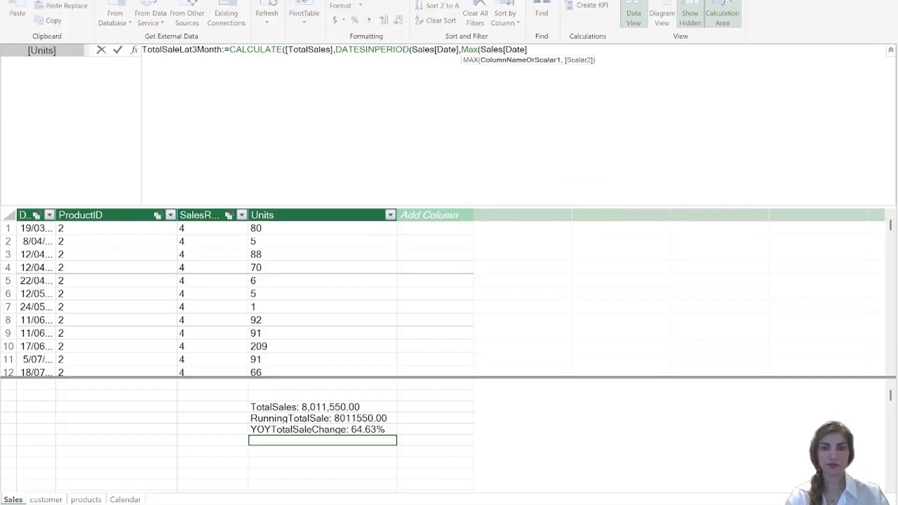
type("),")
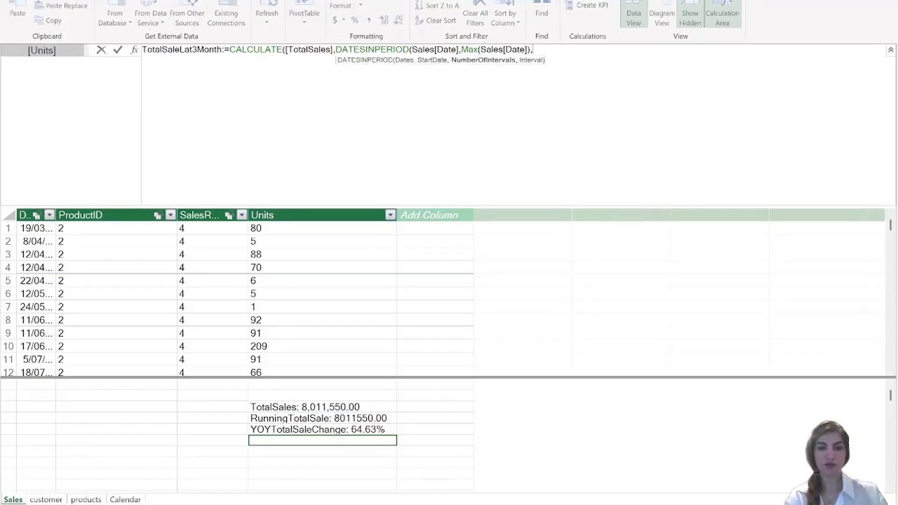
- Finish DATESINPERIOD with -3 intervals of MONTH, close both functions and commit the TotalSaleLat3Month measure
type("-3")
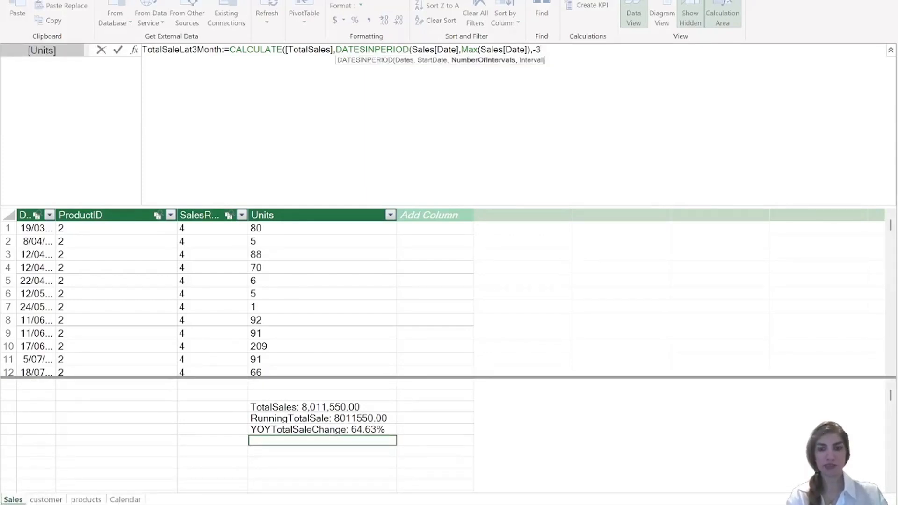
type(",")
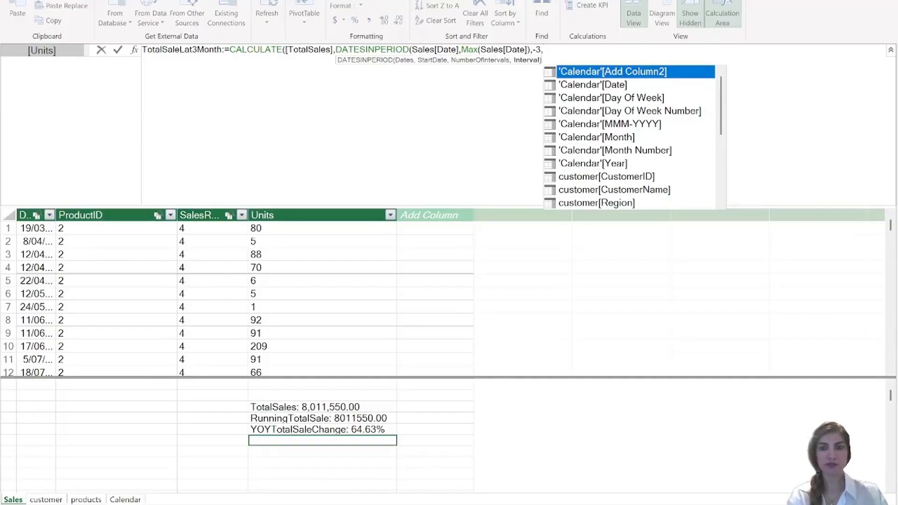
type("m")
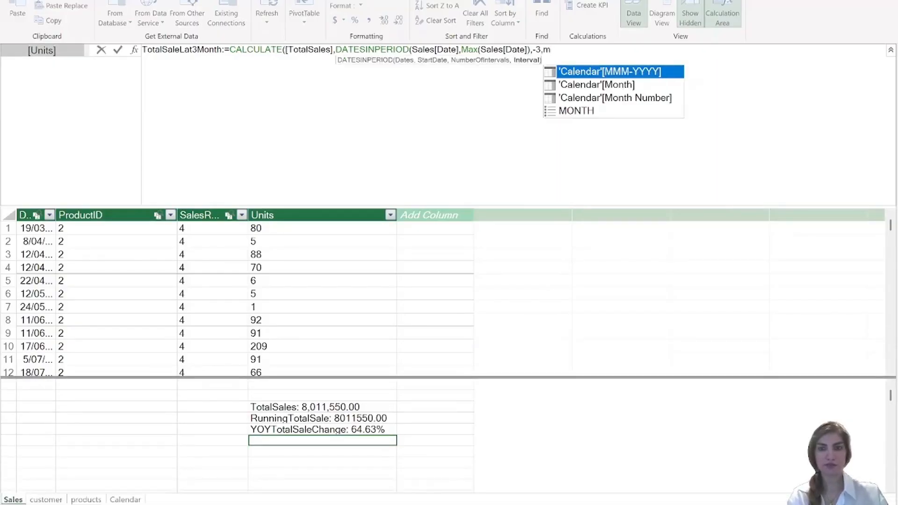
key("Down")
key("Down")
key("Down")
key("Tab")
type("))")
key("Return")
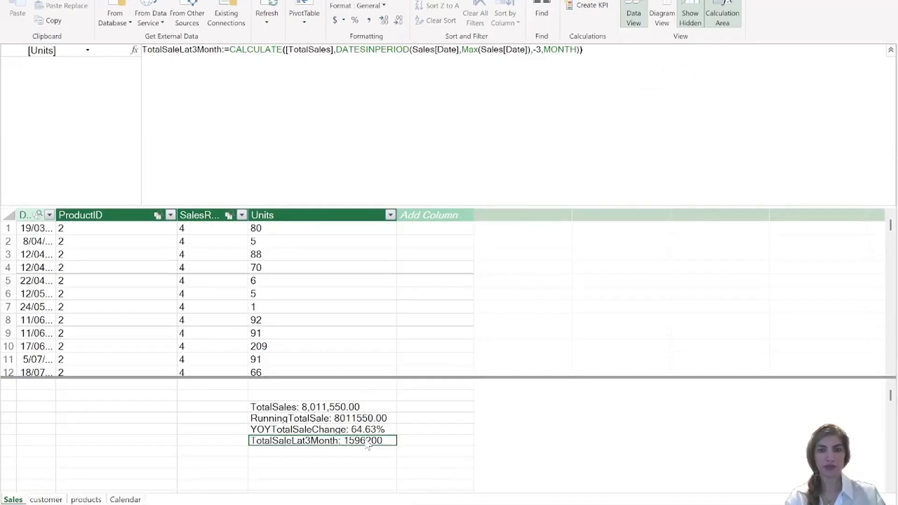
- Set the format category of the TotalSaleLat3Month measure to Number
right_click(367, 445)
left_click(399, 499)
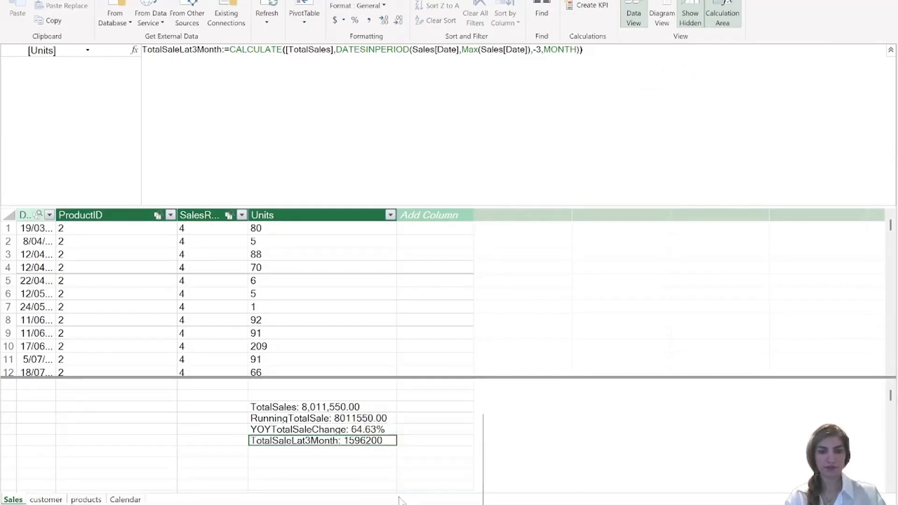
left_click(311, 231)
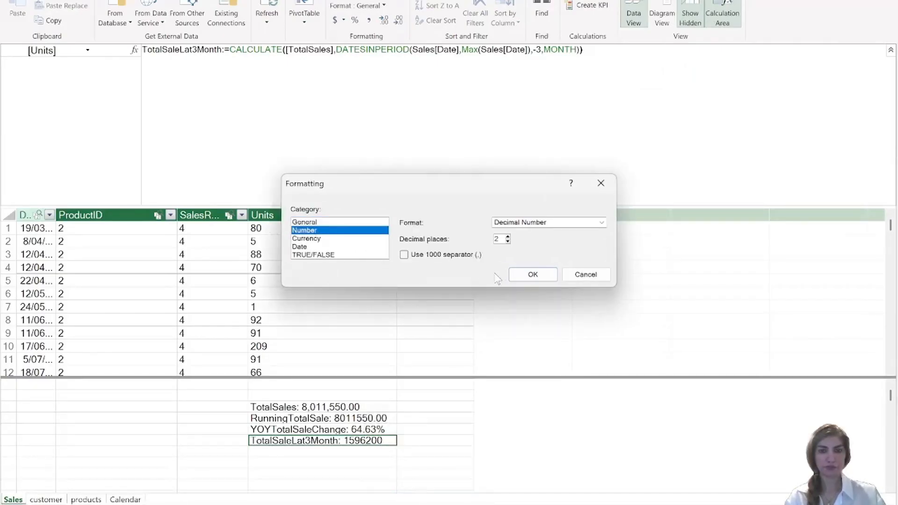